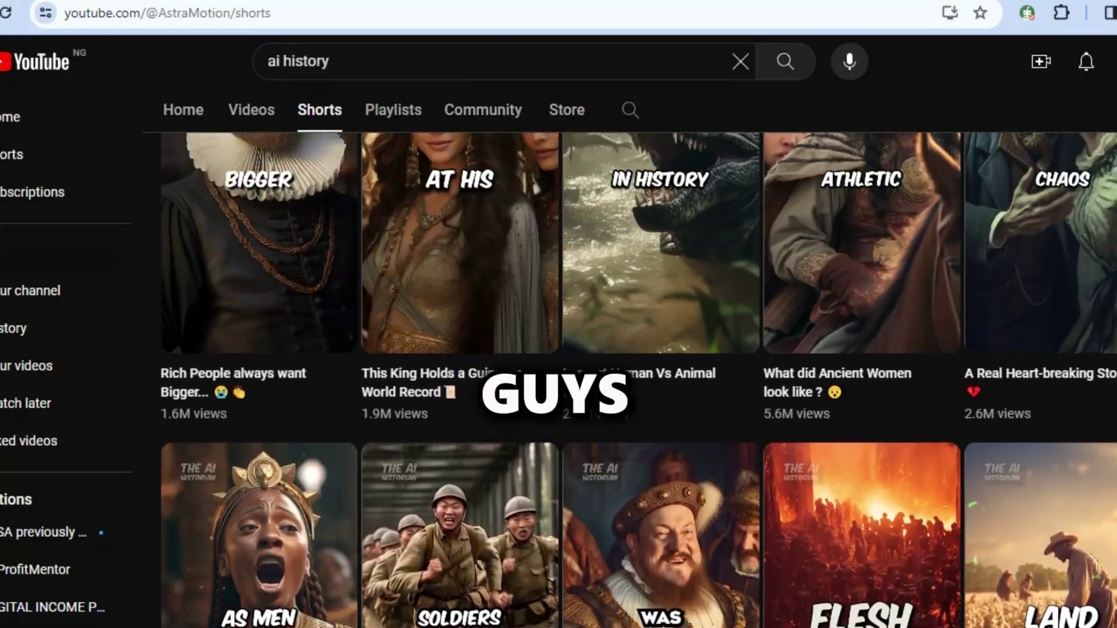
pyautogui.scroll(6, 639, 379)
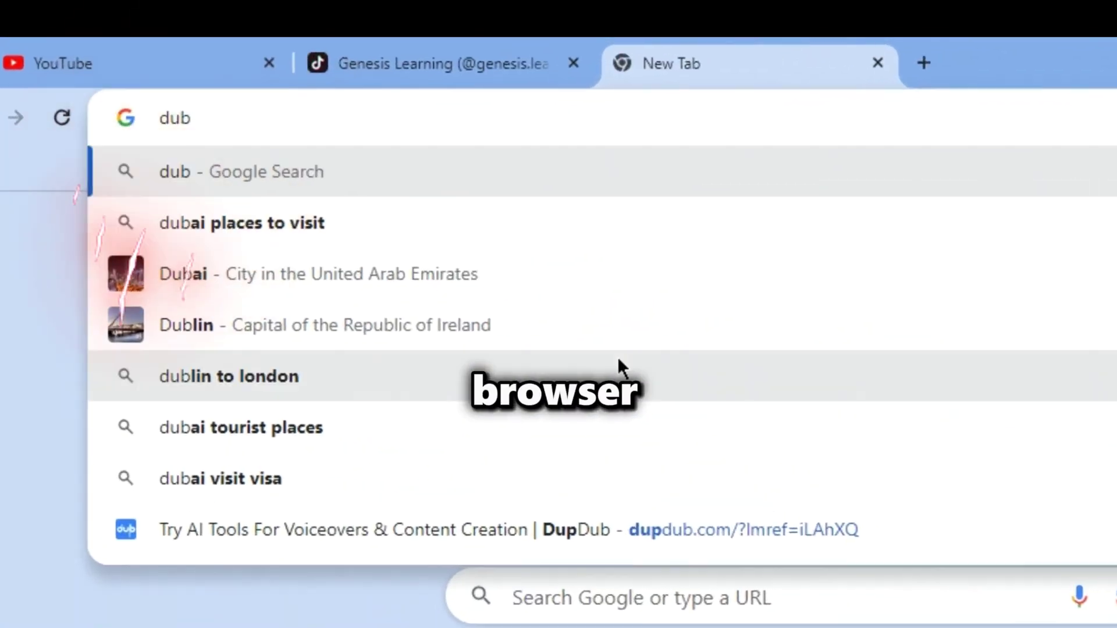
# Step: Search the web for DupDub and enter its Studio workspace
pyautogui.write('dubdub')
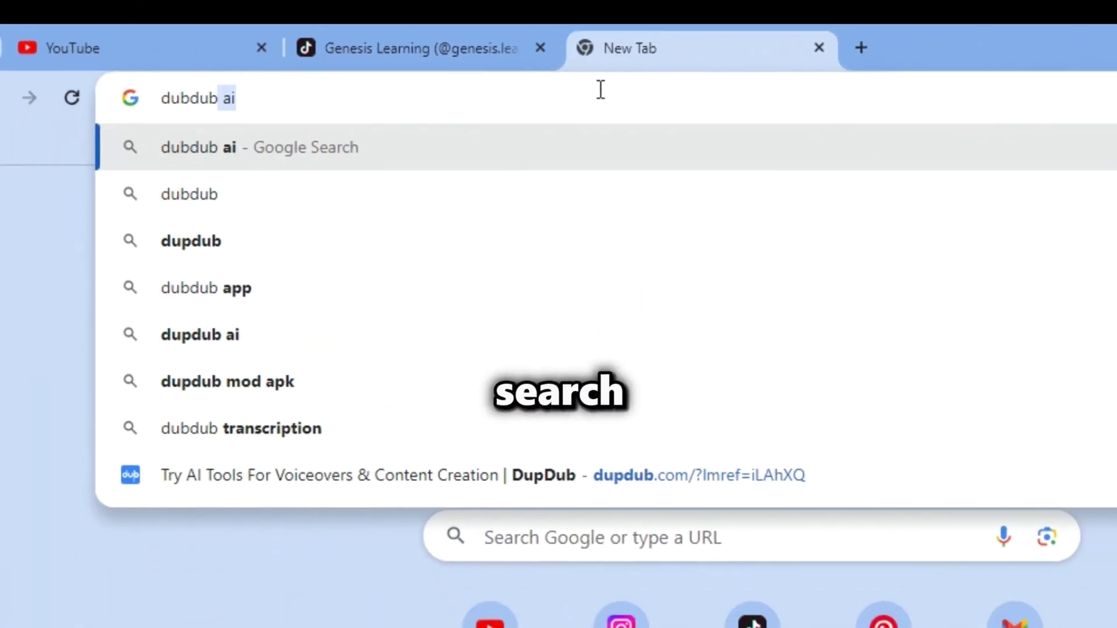
pyautogui.press('Return')
pyautogui.scroll(-4, 287, 294)
pyautogui.click(131, 299)
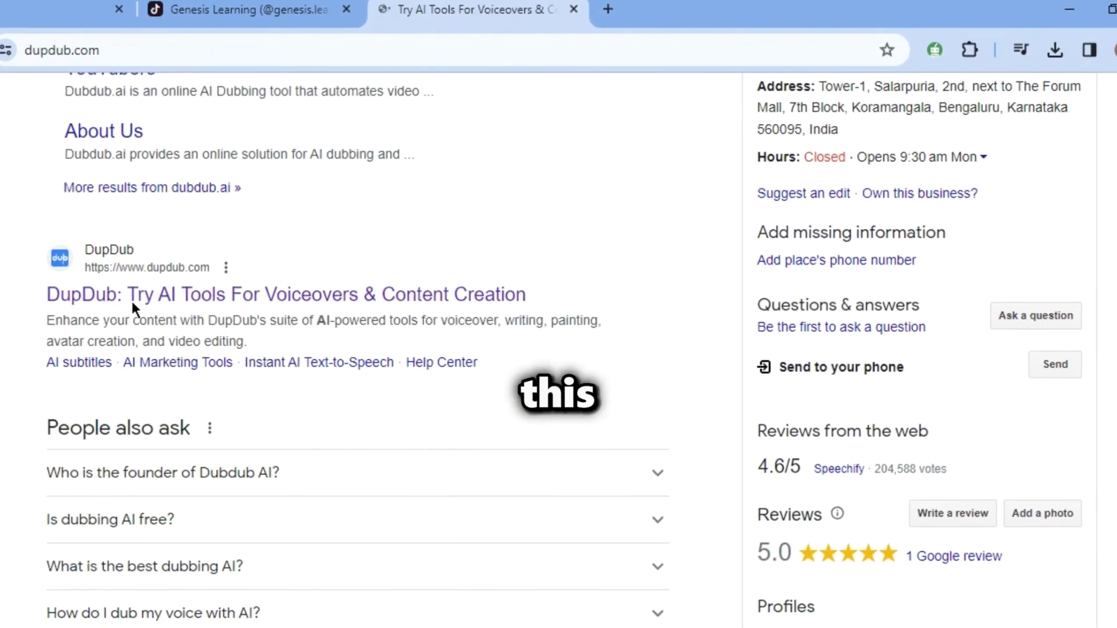
pyautogui.click(879, 157)
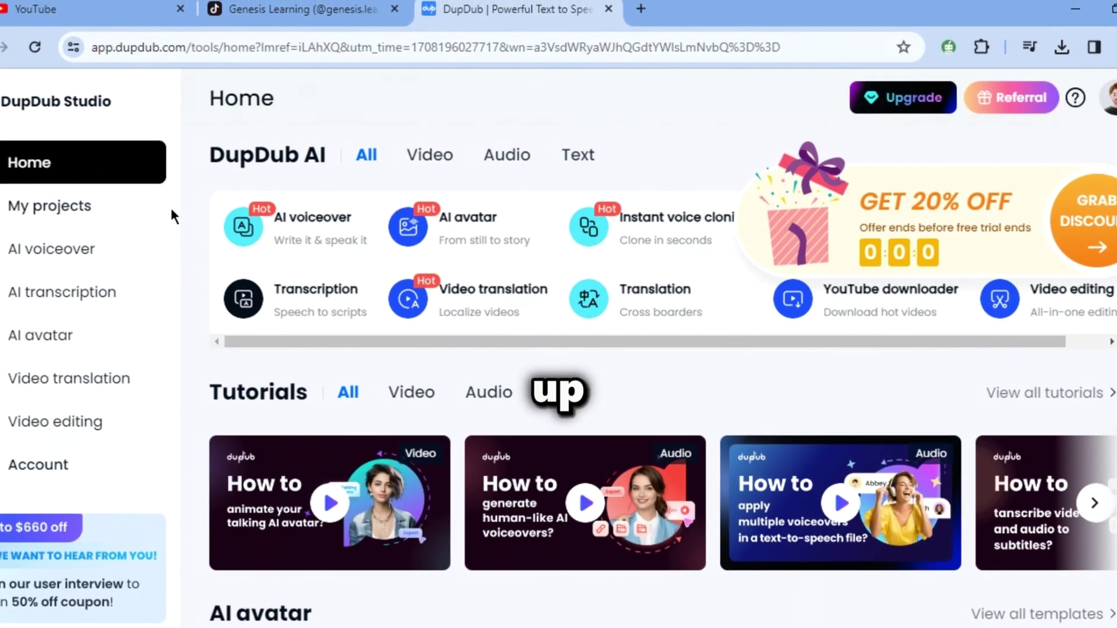
# Step: Start an AI transcription of the pasted video link and confirm the credits
pyautogui.click(35, 292)
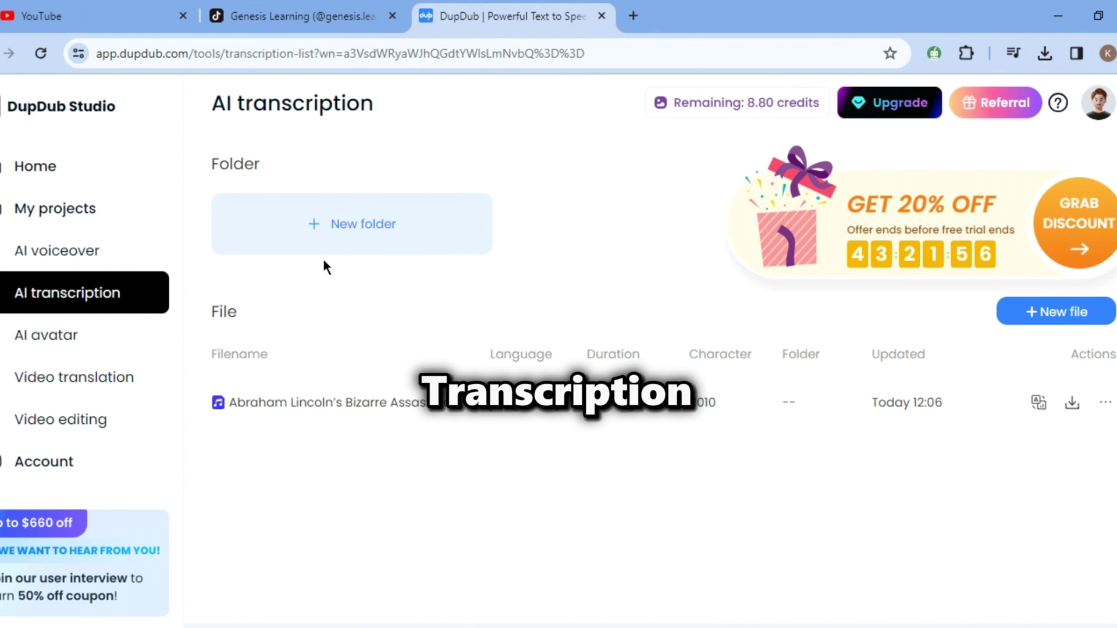
pyautogui.click(1047, 312)
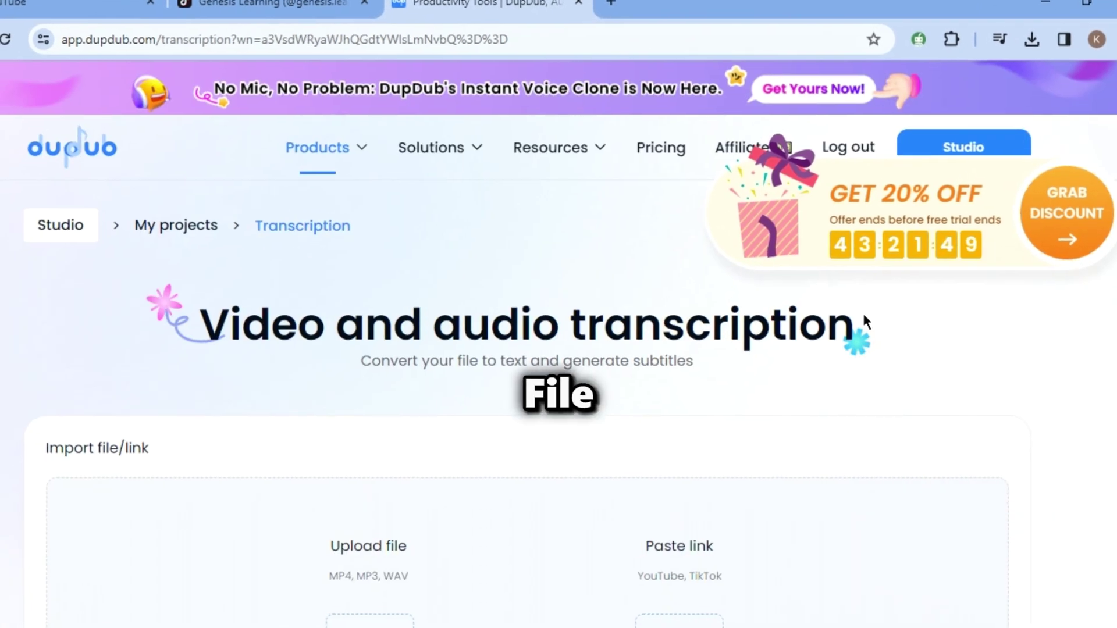
pyautogui.click(700, 488)
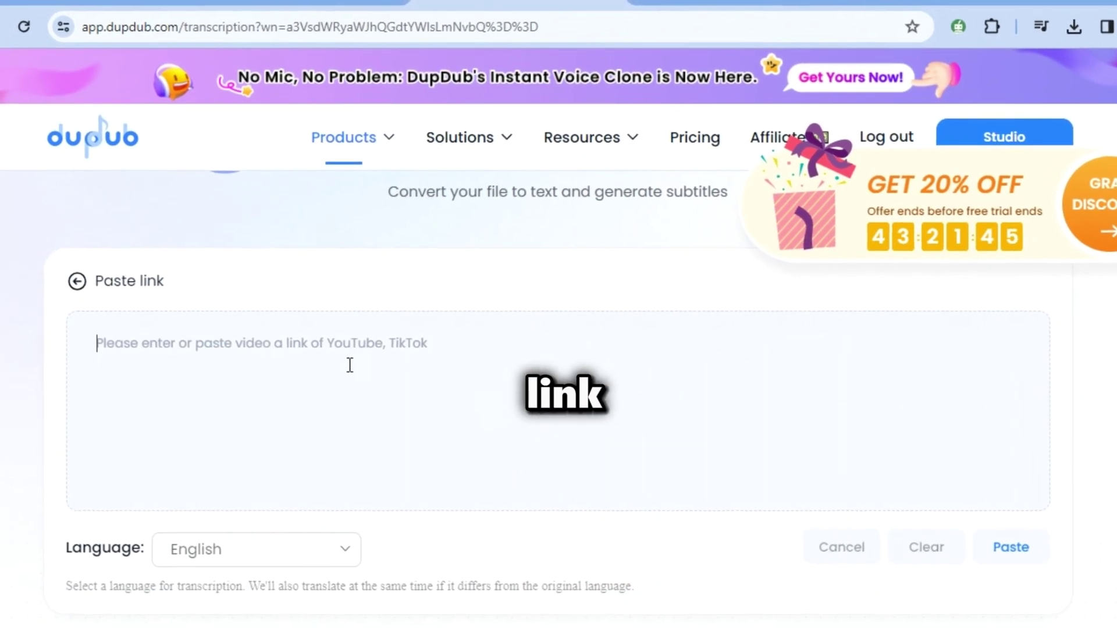
pyautogui.hotkey('ctrl', 'v')
pyautogui.scroll(-3, 351, 369)
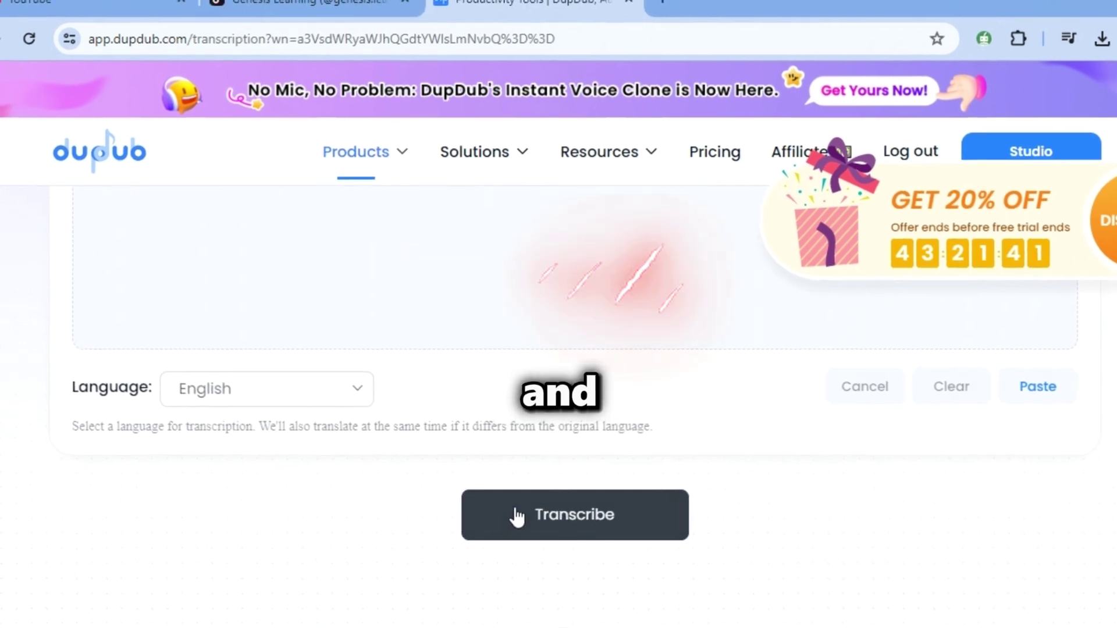
pyautogui.click(516, 515)
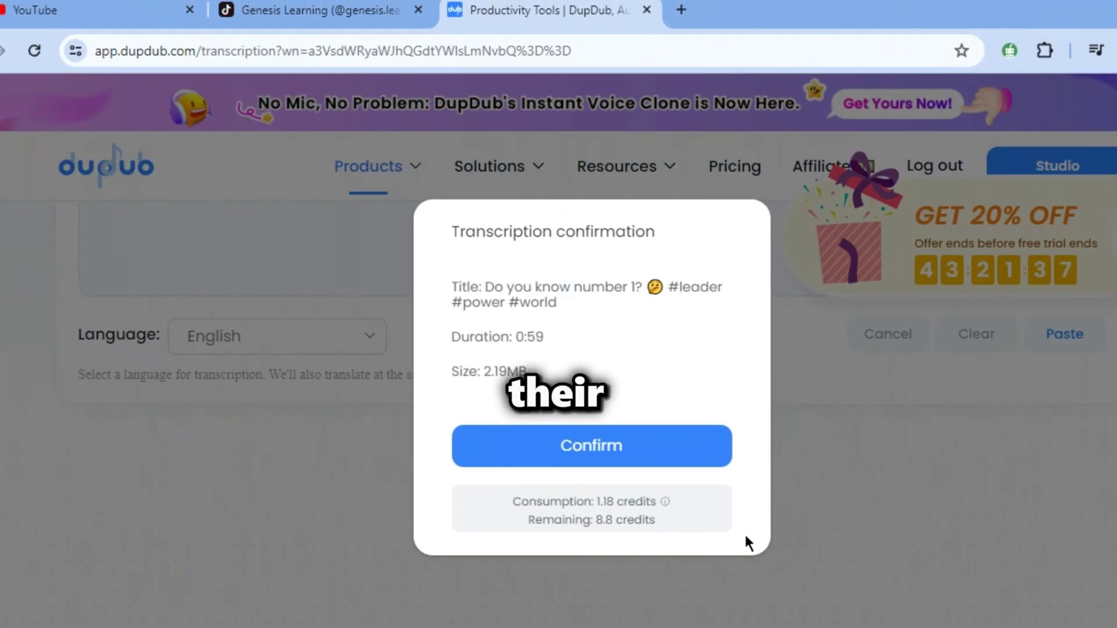
pyautogui.click(664, 457)
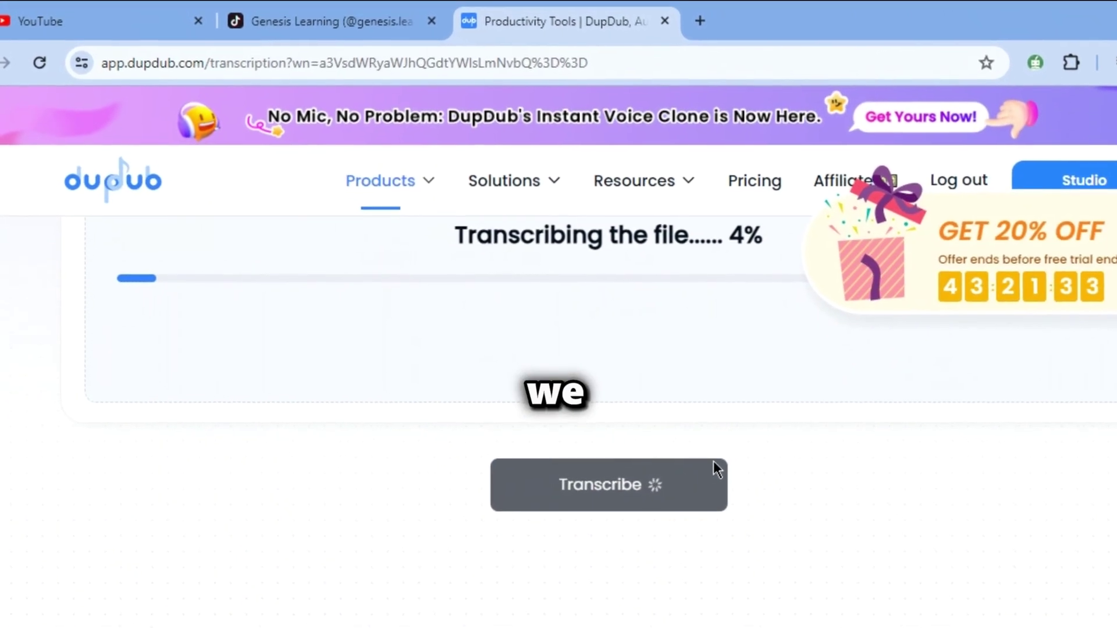
# Step: Copy the finished 878-character English transcript
pyautogui.scroll(3, 715, 462)
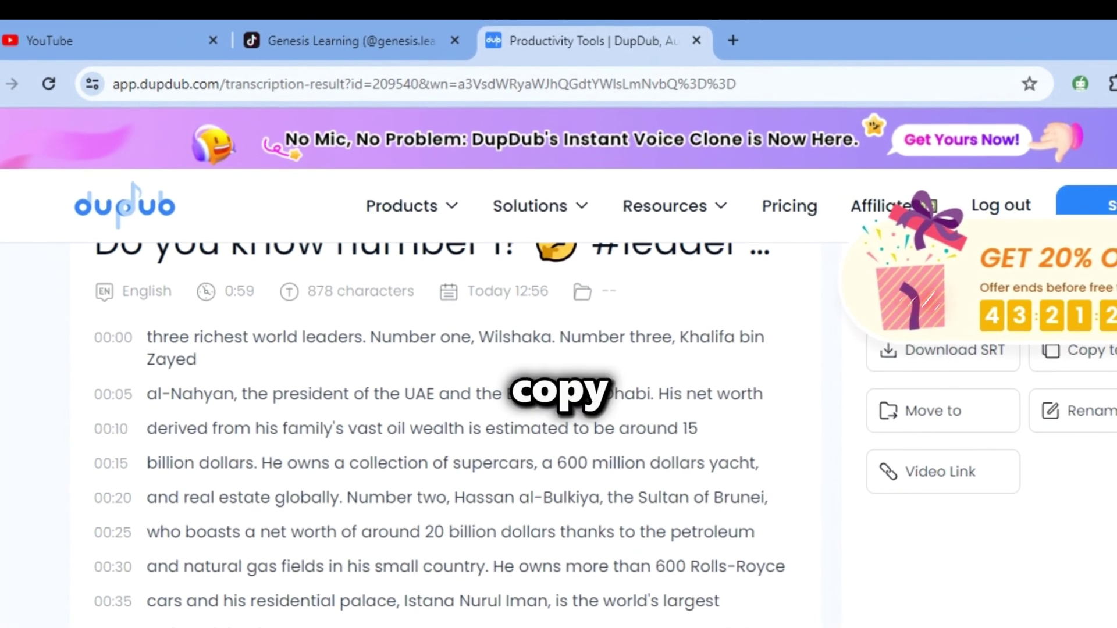
pyautogui.scroll(2, 1070, 493)
pyautogui.click(1070, 494)
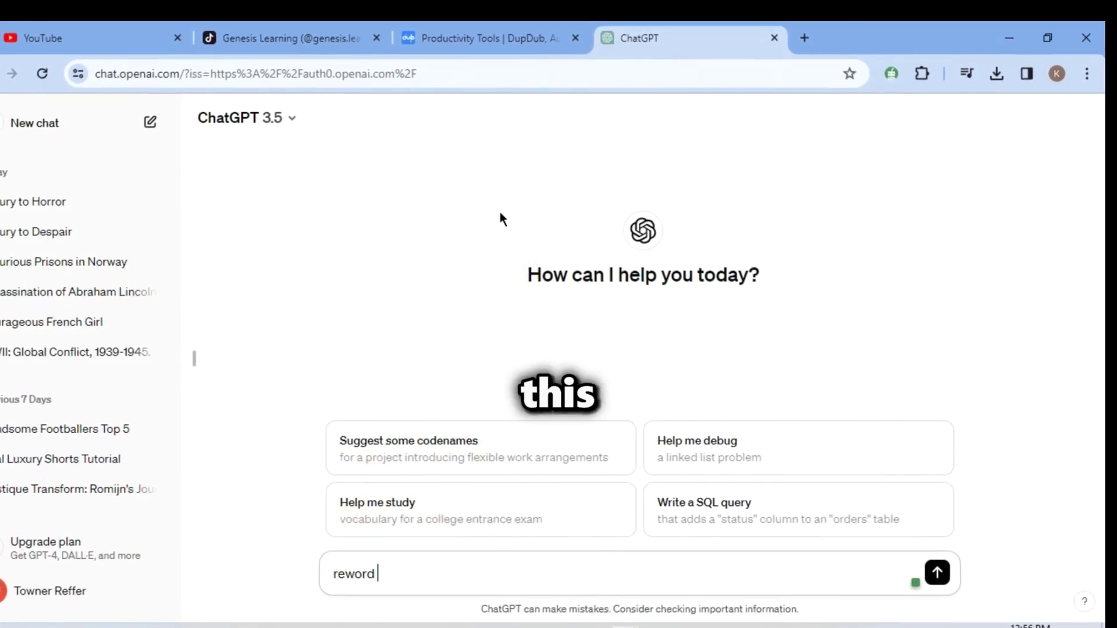
# Step: Ask ChatGPT to 'reword this' with the pasted transcript
pyautogui.write('this')
pyautogui.hotkey('ctrl', 'v')
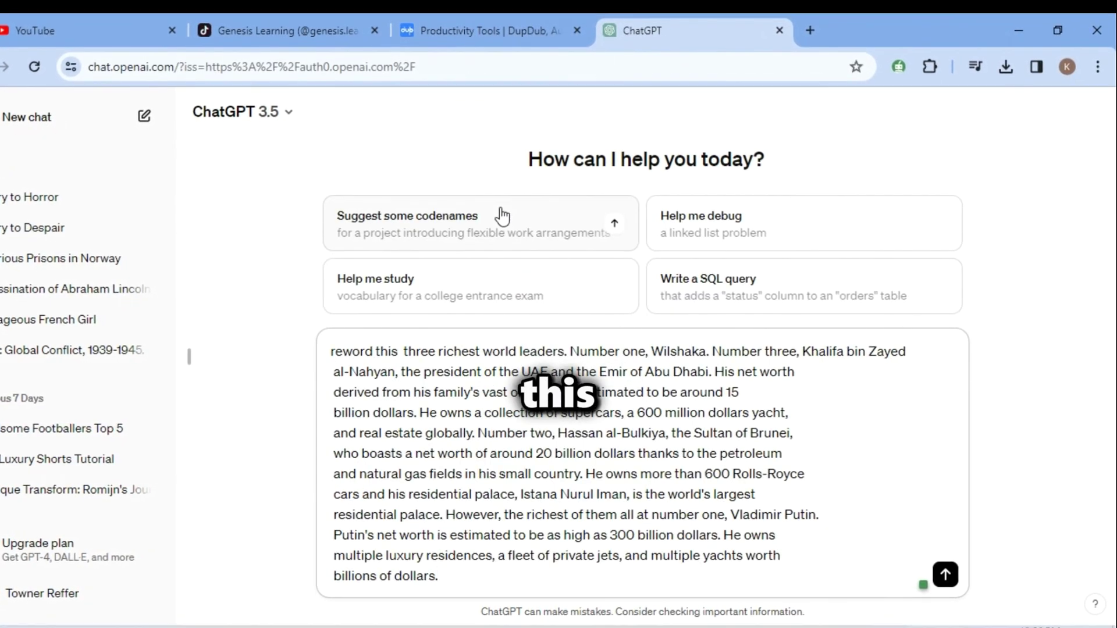
pyautogui.press('Return')
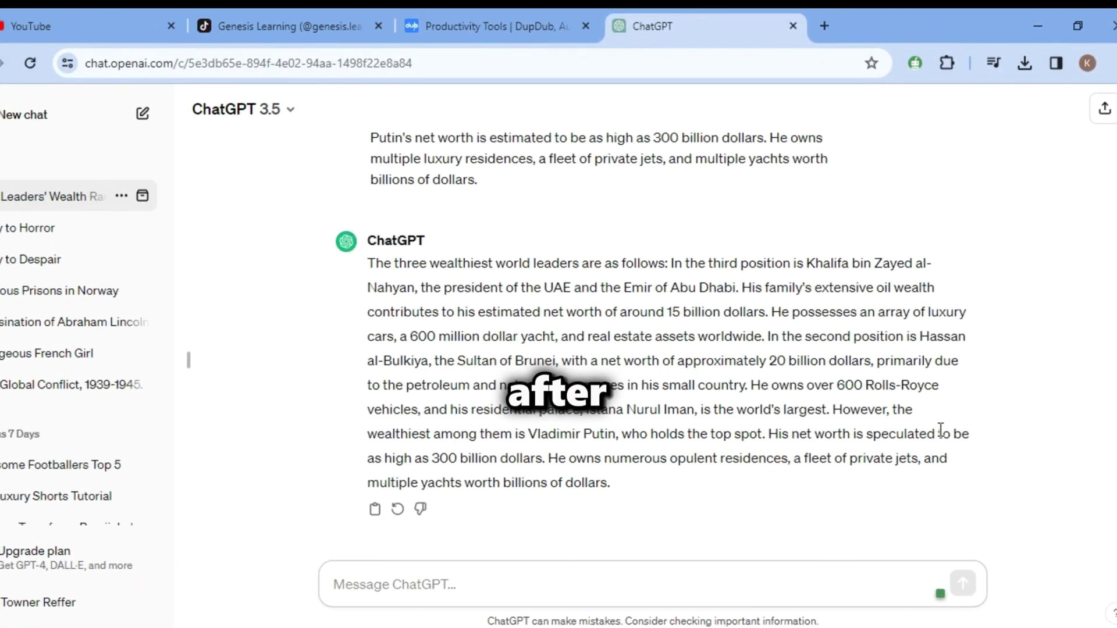
# Step: Request 'create prompts from this to use in leonardo ai' and select the first prompt
pyautogui.write('create prompts from ')
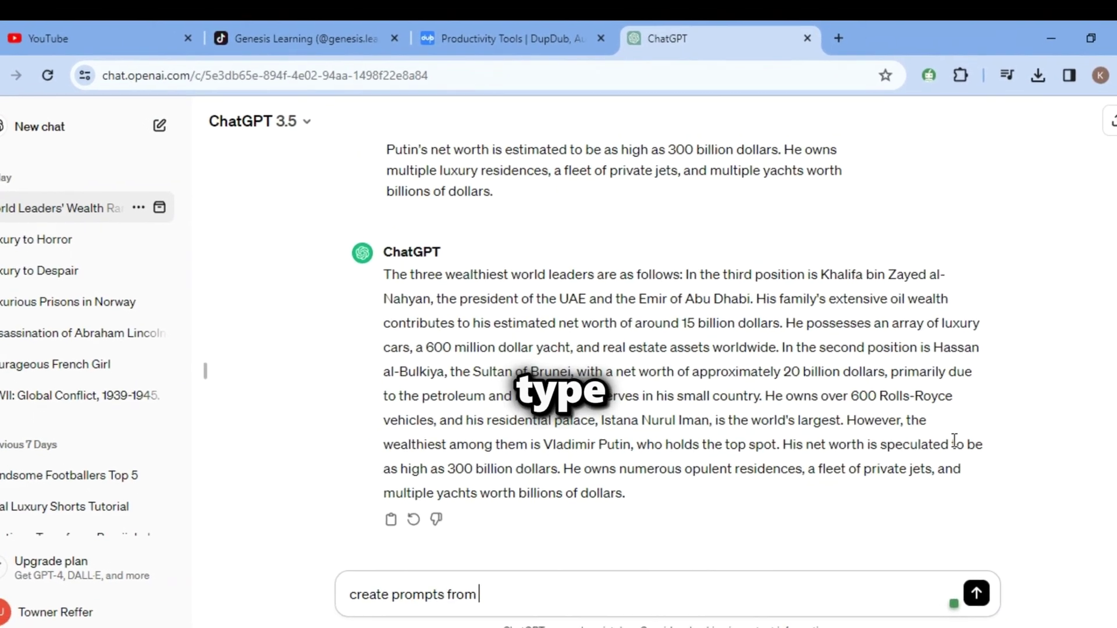
pyautogui.write('this to use in leo')
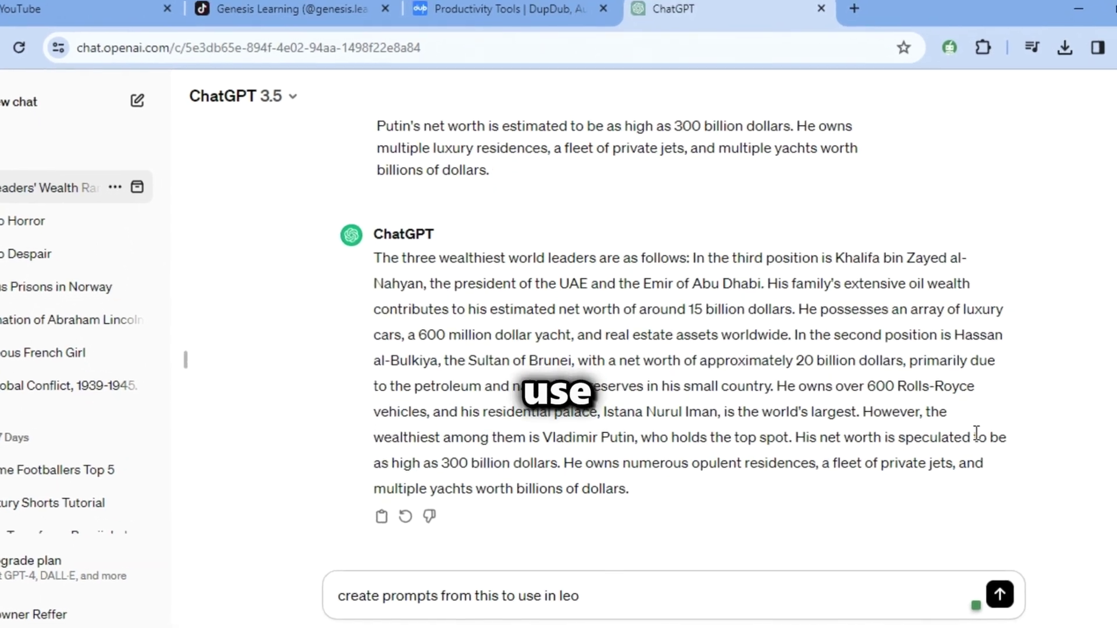
pyautogui.write('nardo ai')
pyautogui.press('Return')
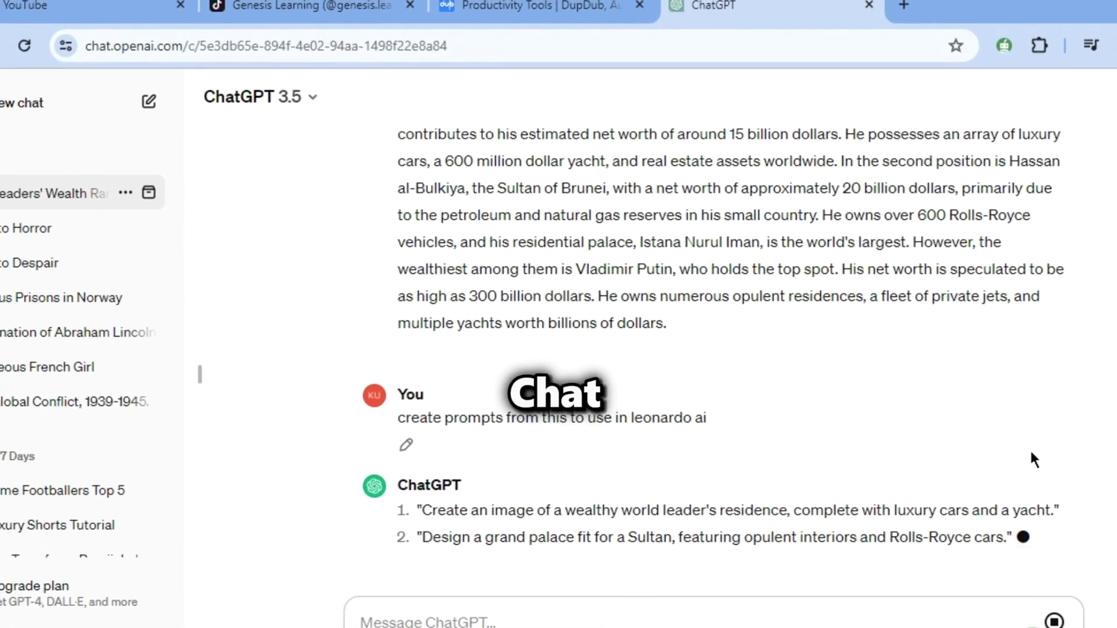
pyautogui.scroll(4, 524, 252)
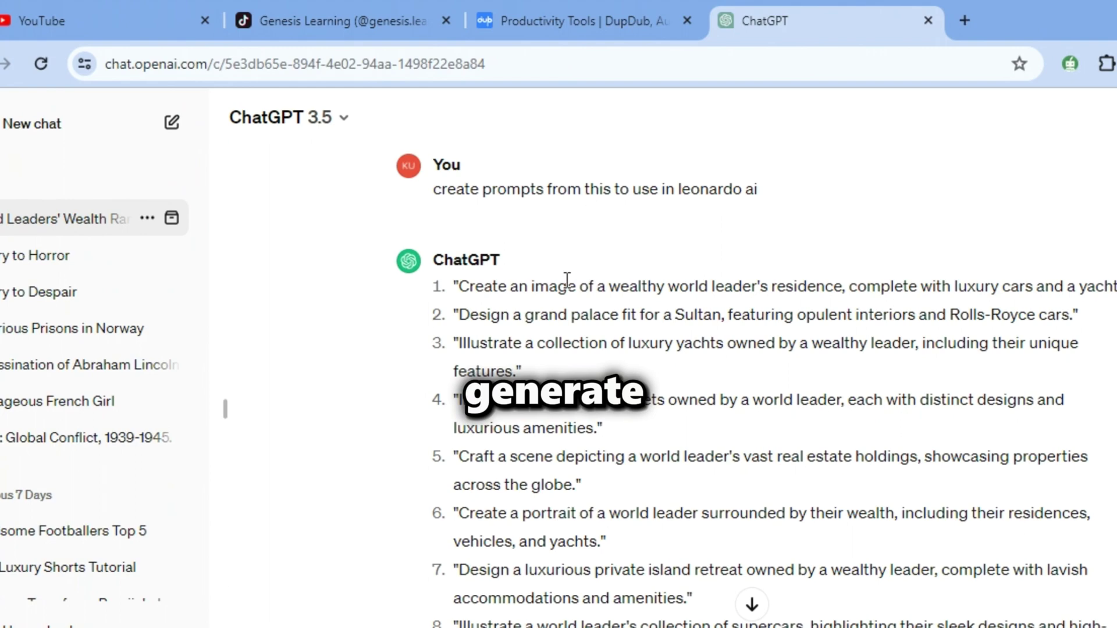
pyautogui.moveTo(458, 286); pyautogui.dragTo(1106, 286)
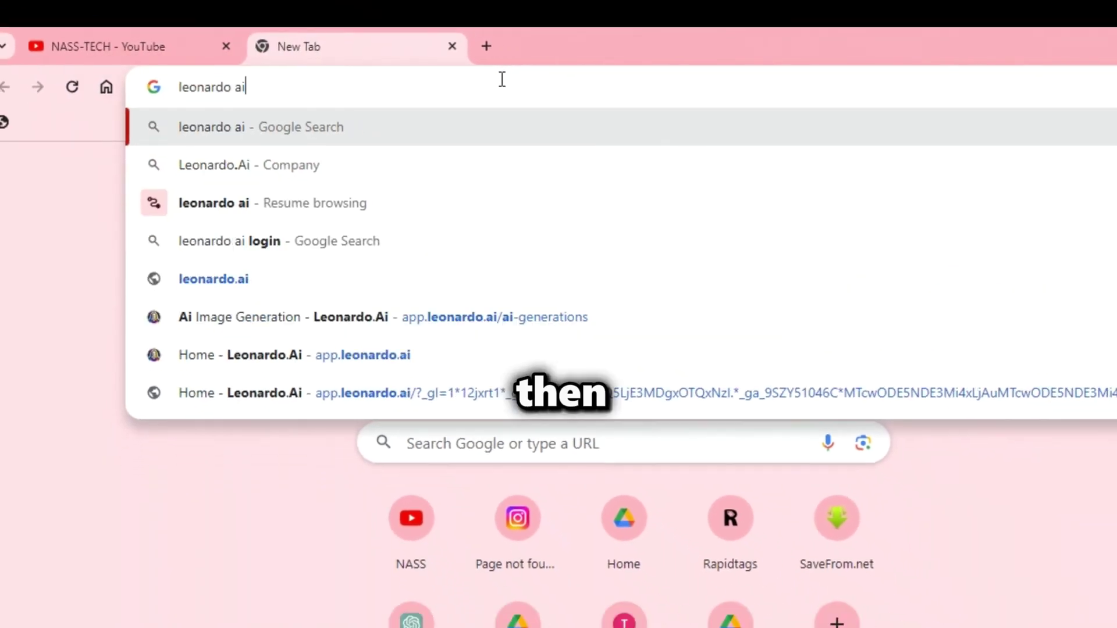
# Step: Open the Leonardo.Ai app and go to its AI image generation page
pyautogui.press('Return')
pyautogui.click(175, 329)
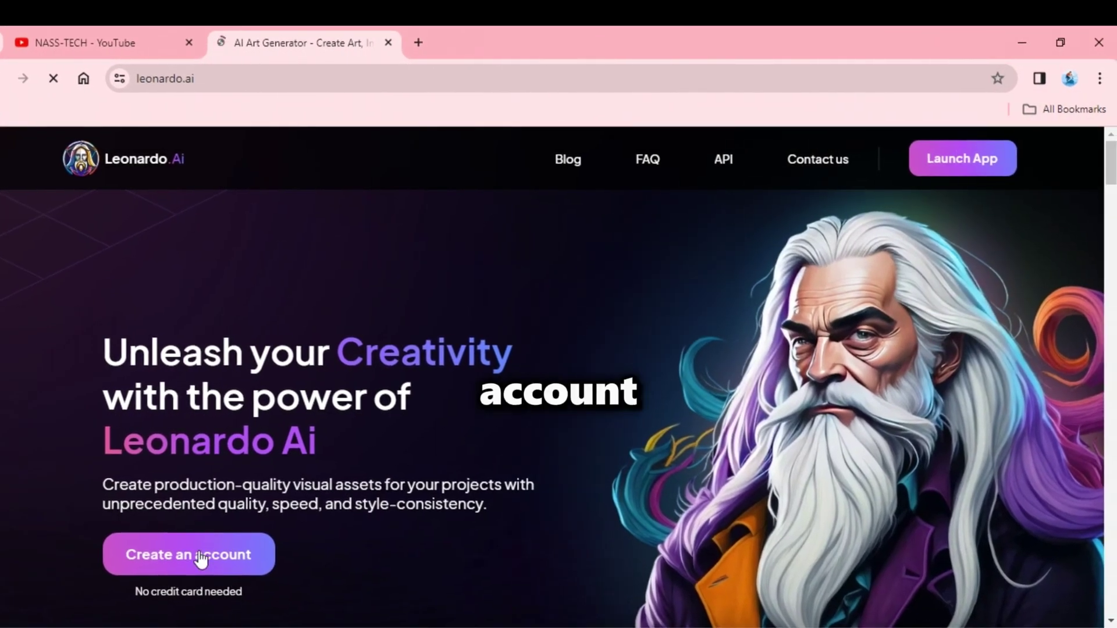
pyautogui.click(200, 558)
pyautogui.click(389, 43)
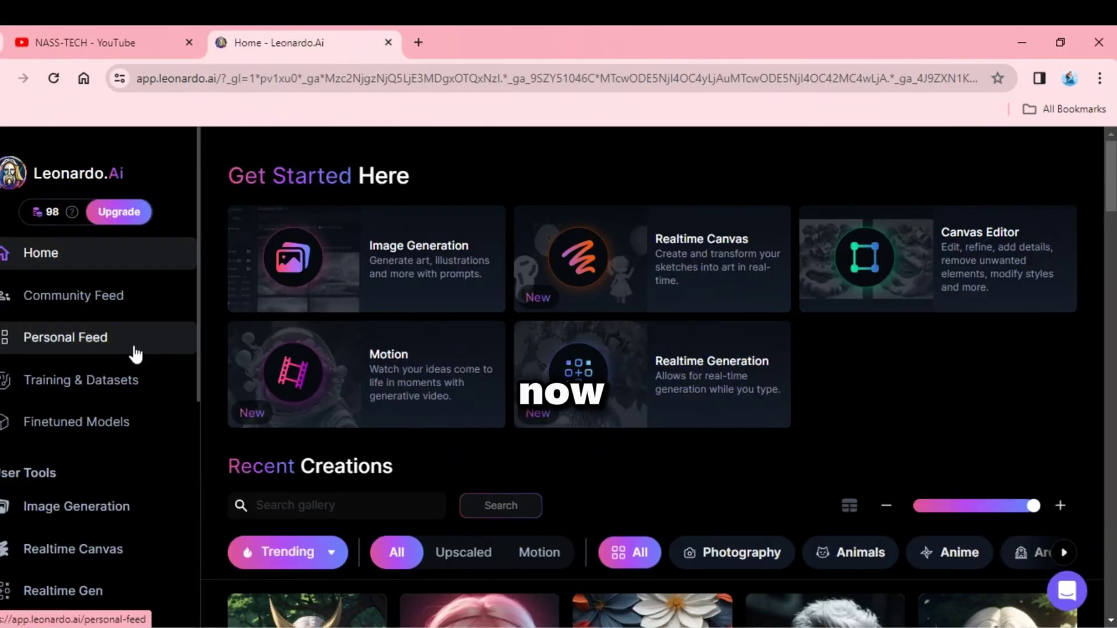
pyautogui.click(79, 513)
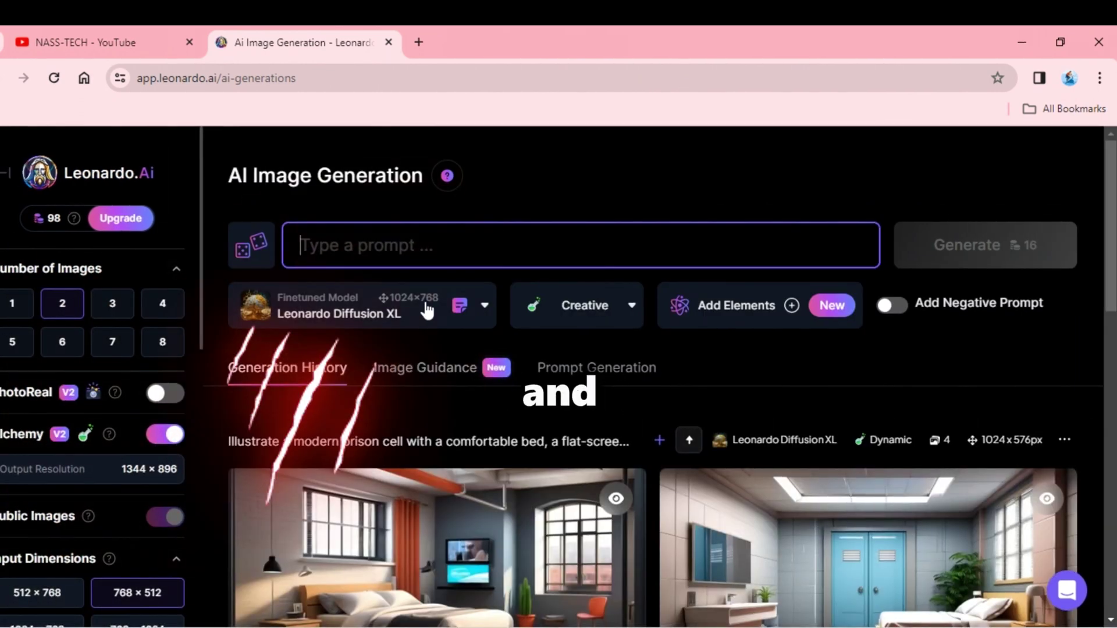
# Step: Generate residence images from the pasted prompt using the Absolute Reality v1.6 model
pyautogui.scroll(-2, 408, 326)
pyautogui.click(361, 181)
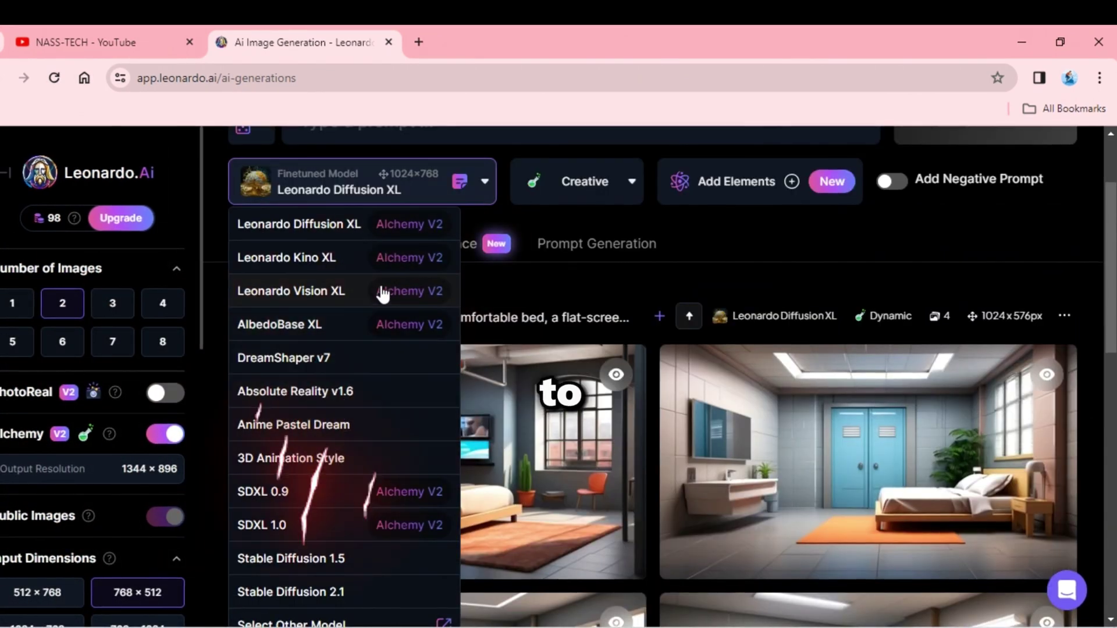
pyautogui.click(326, 391)
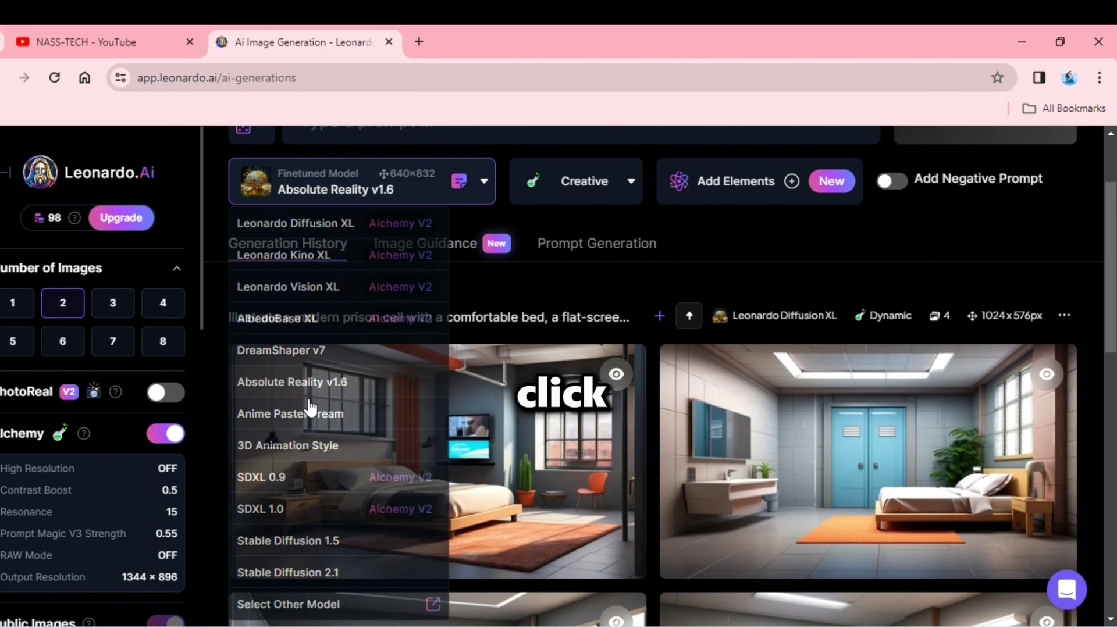
pyautogui.scroll(3, 412, 291)
pyautogui.click(374, 249)
pyautogui.hotkey('ctrl', 'v')
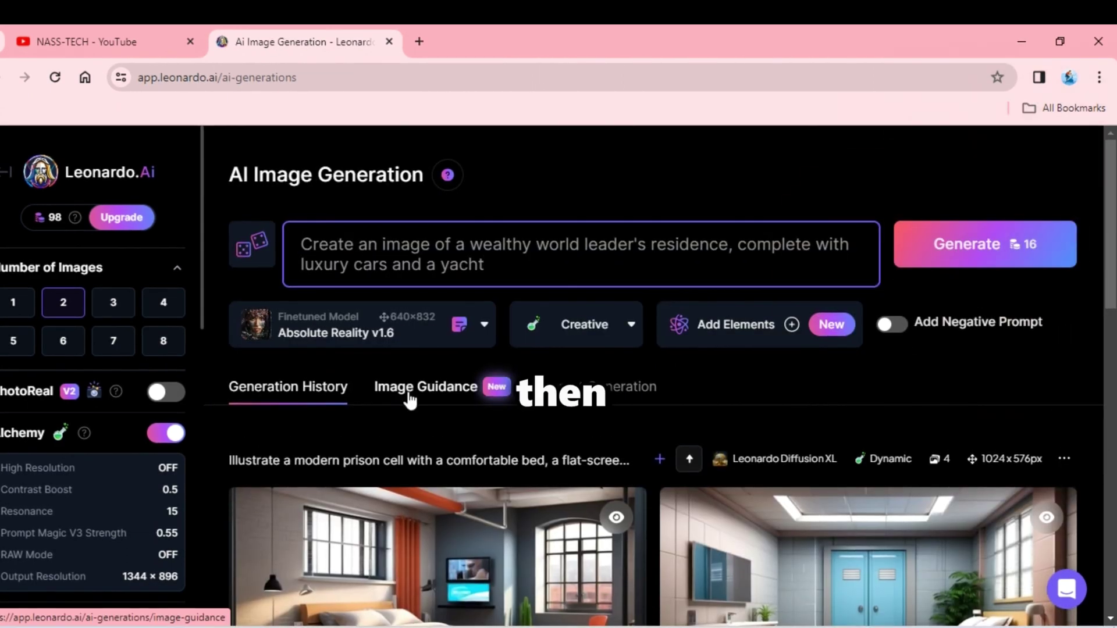
pyautogui.click(969, 248)
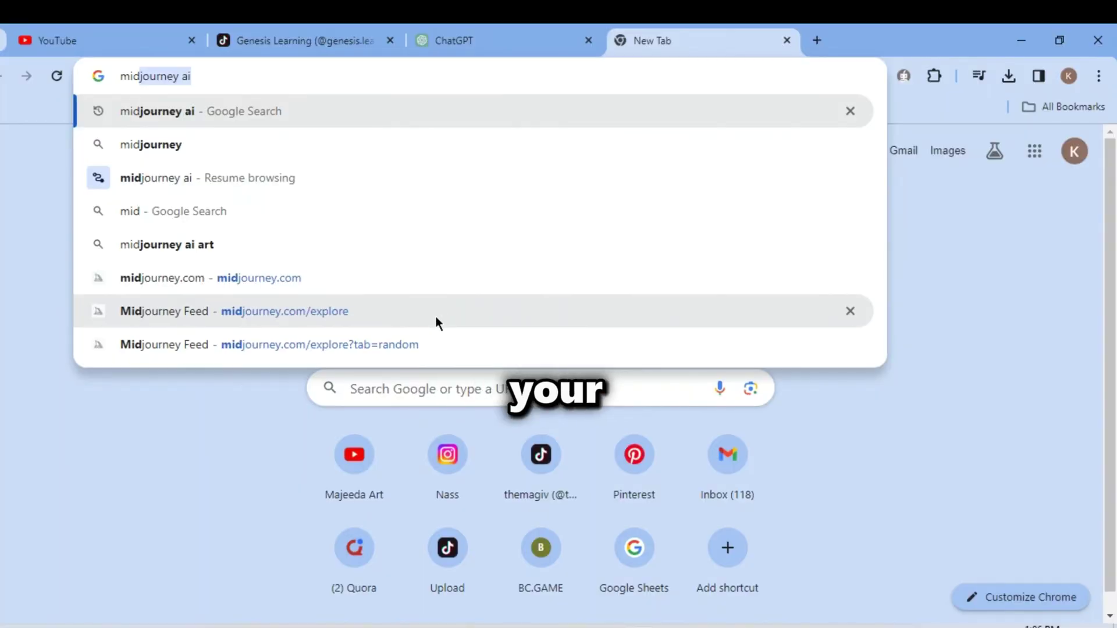
# Step: Search Midjourney's explore feed for 'luxury' and open a yacht image's page
pyautogui.press('Down')
pyautogui.press('Down')
pyautogui.press('Down')
pyautogui.press('Down')
pyautogui.press('Down')
pyautogui.press('Down')
pyautogui.click(435, 318)
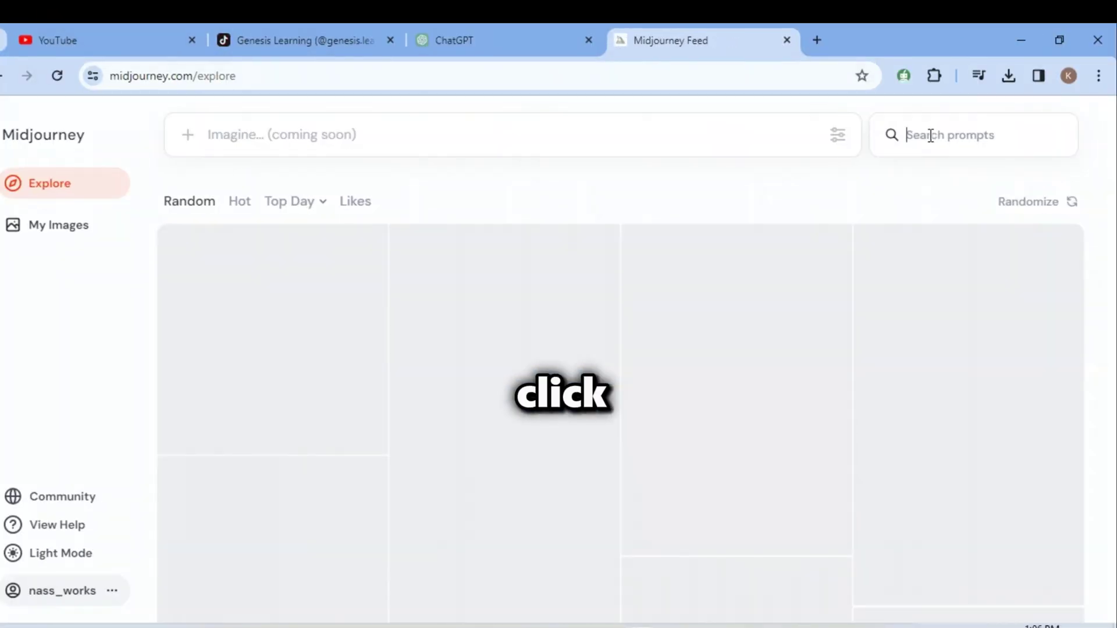
pyautogui.click(930, 136)
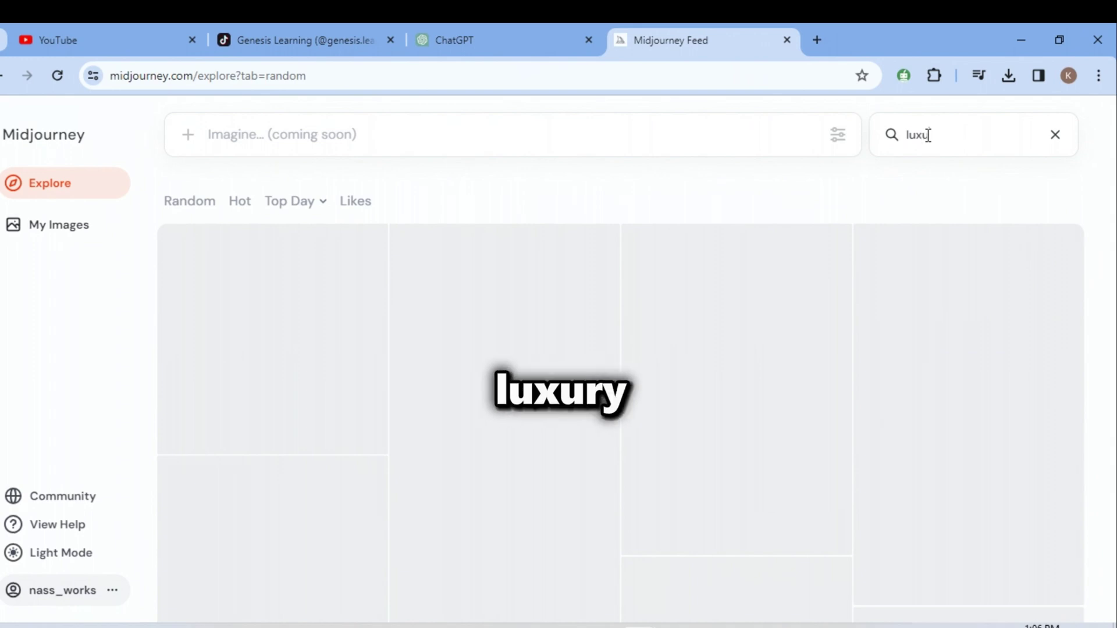
pyautogui.write('luxury')
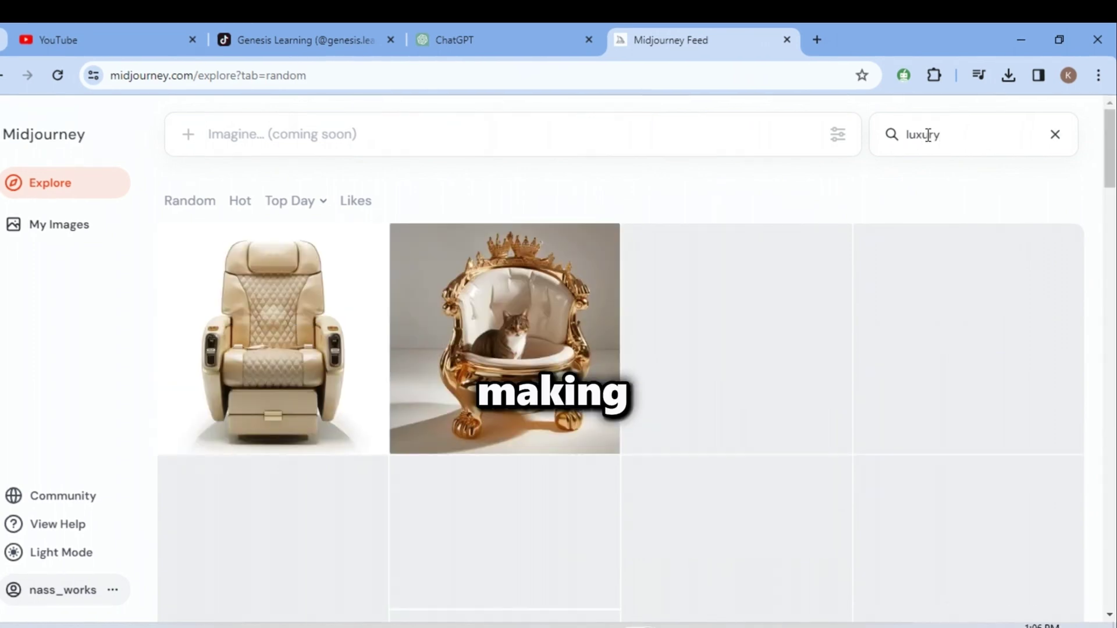
pyautogui.scroll(-4, 797, 314)
pyautogui.scroll(-4, 707, 335)
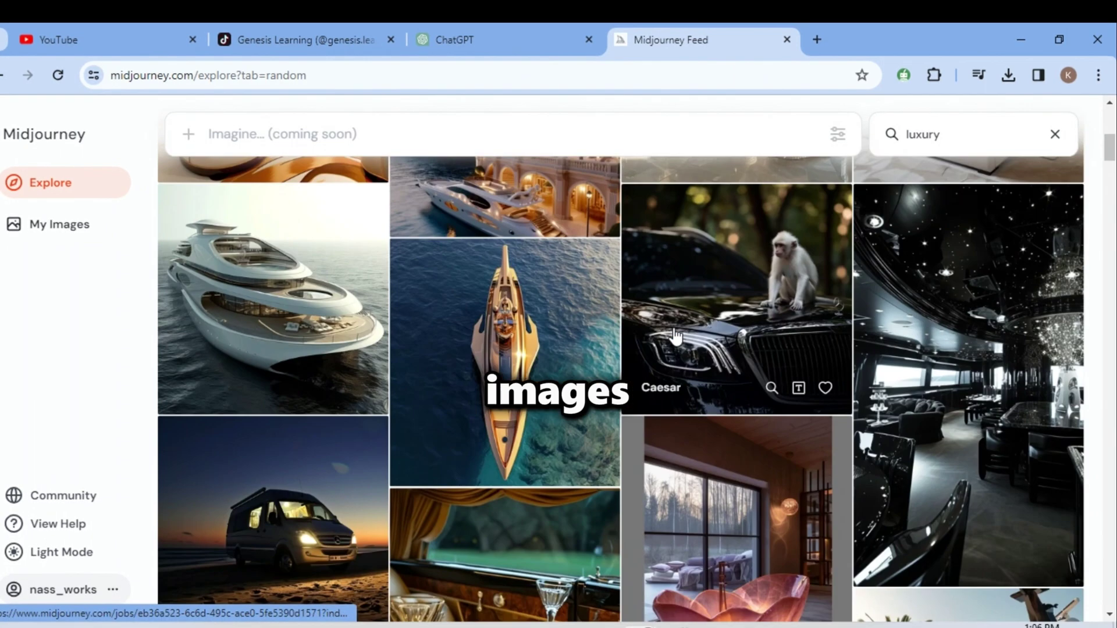
pyautogui.click(505, 321)
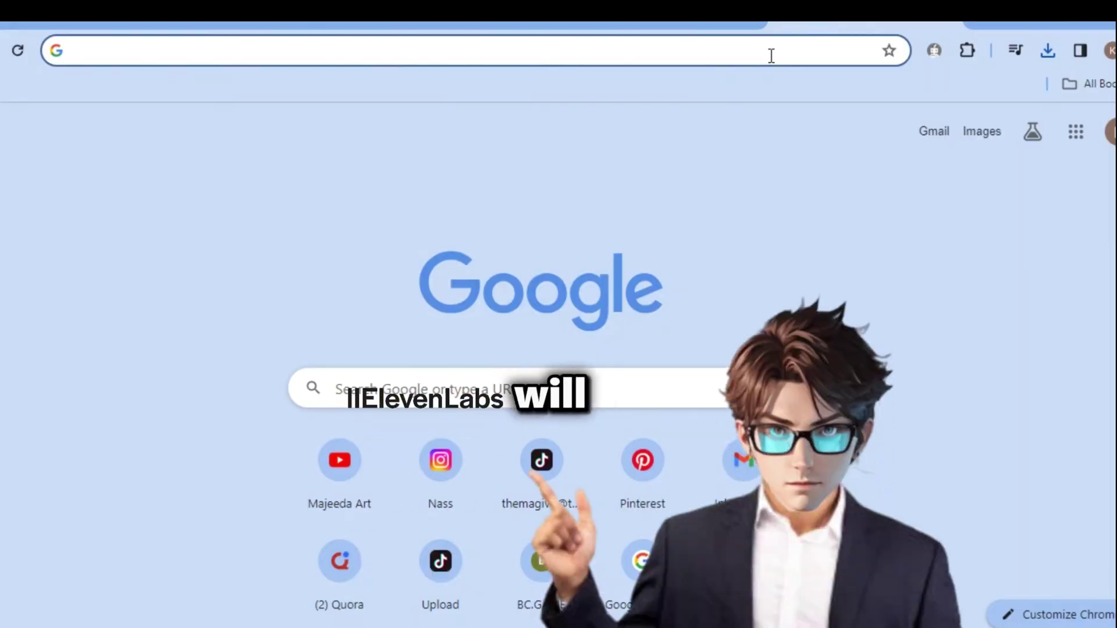
# Step: Open ElevenLabs and keep Adam as the narrator voice
pyautogui.write('elevenlabs.io')
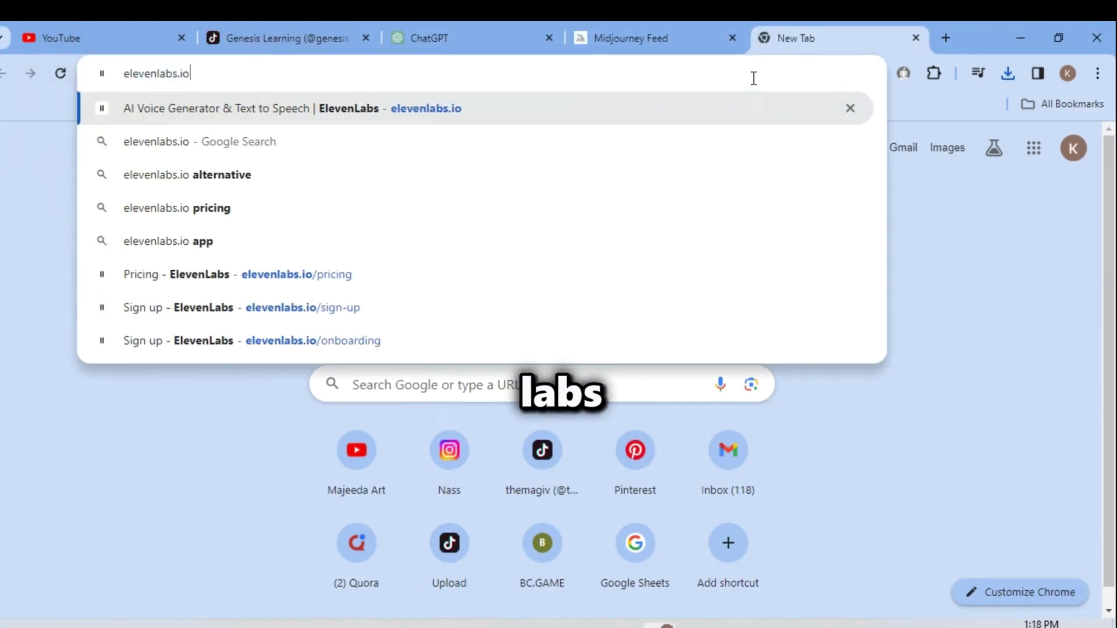
pyautogui.press('Return')
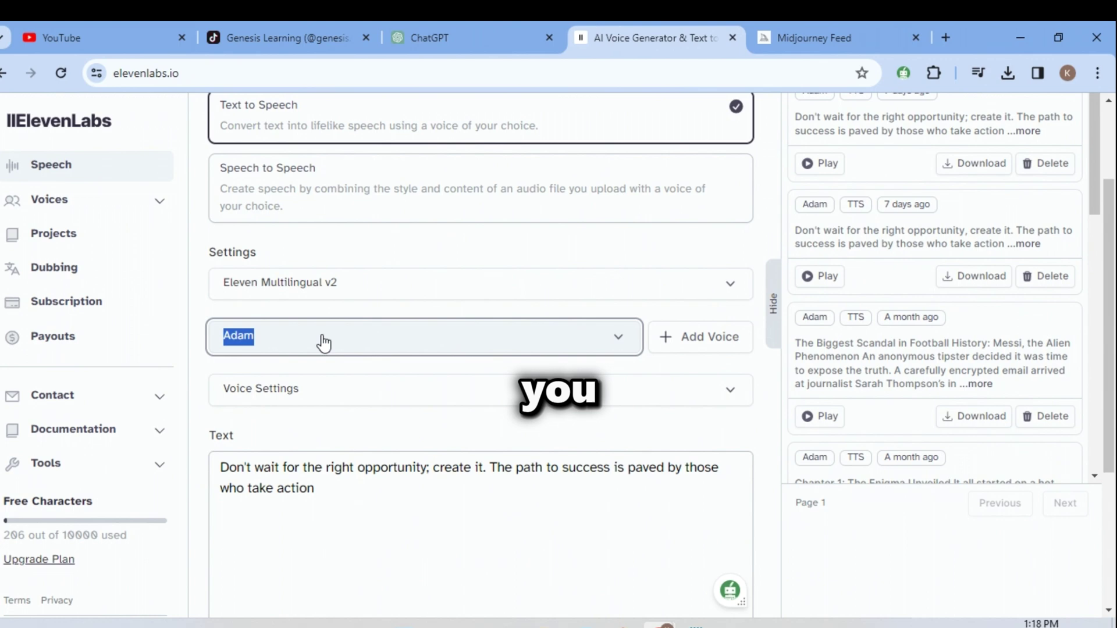
pyautogui.click(319, 341)
pyautogui.click(299, 393)
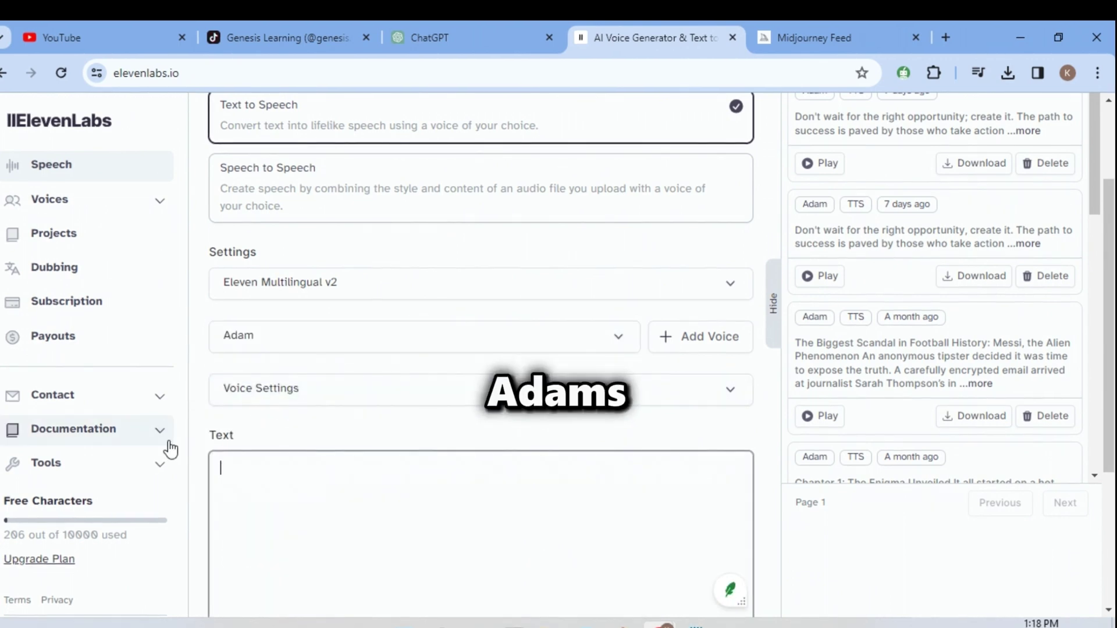
# Step: Paste the ChatGPT leaders script, add a 'the last one will surprise you' intro, and generate speech
pyautogui.click(448, 23)
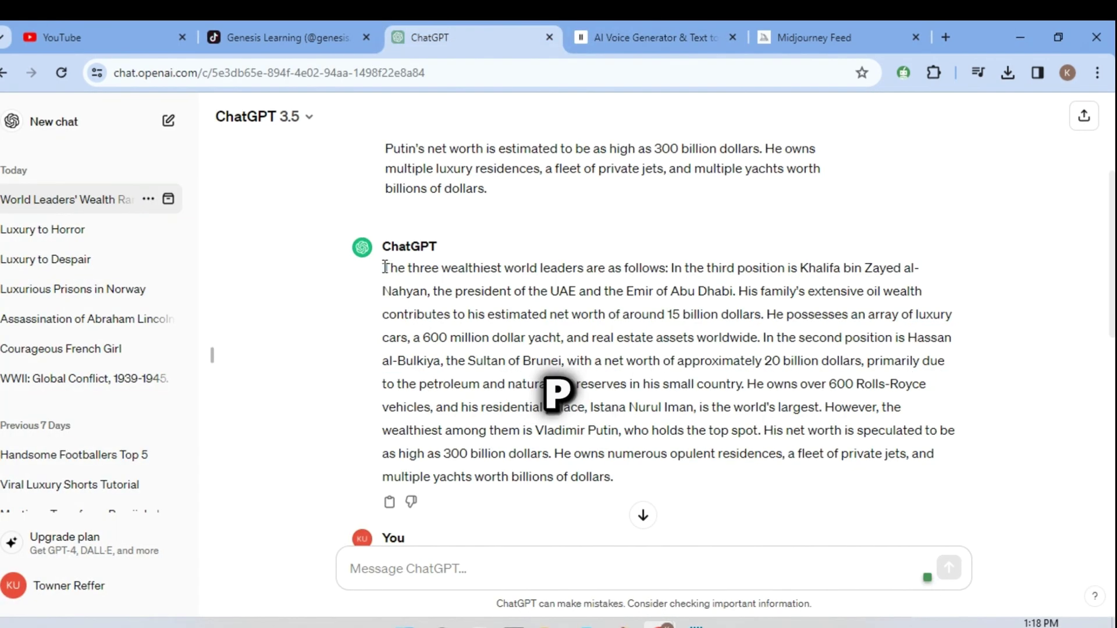
pyautogui.moveTo(384, 267); pyautogui.dragTo(601, 455)
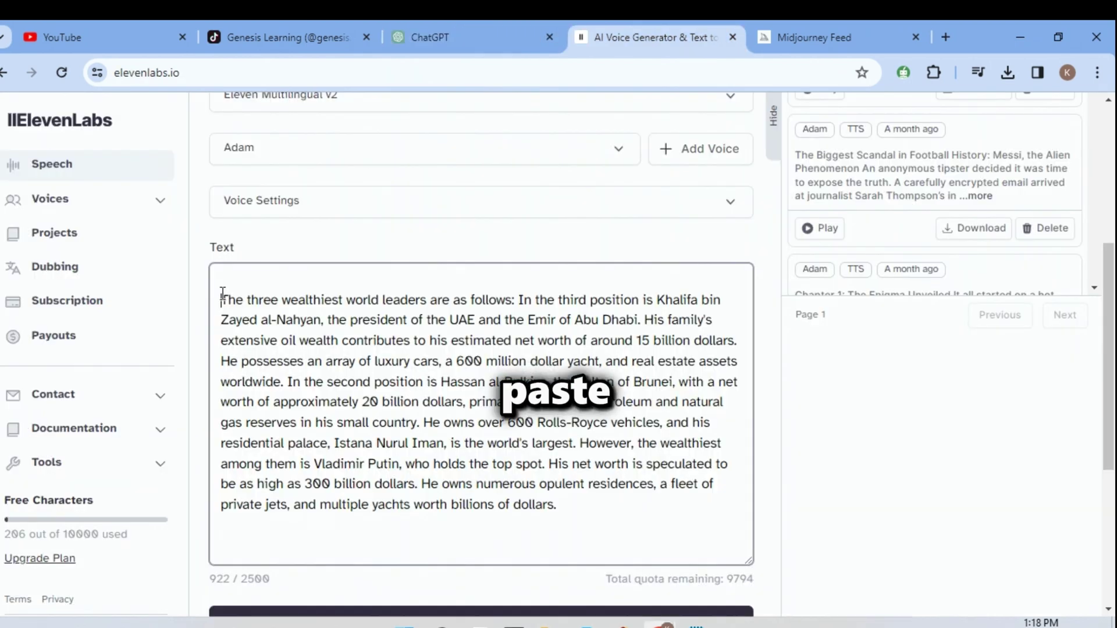
pyautogui.write('e last ')
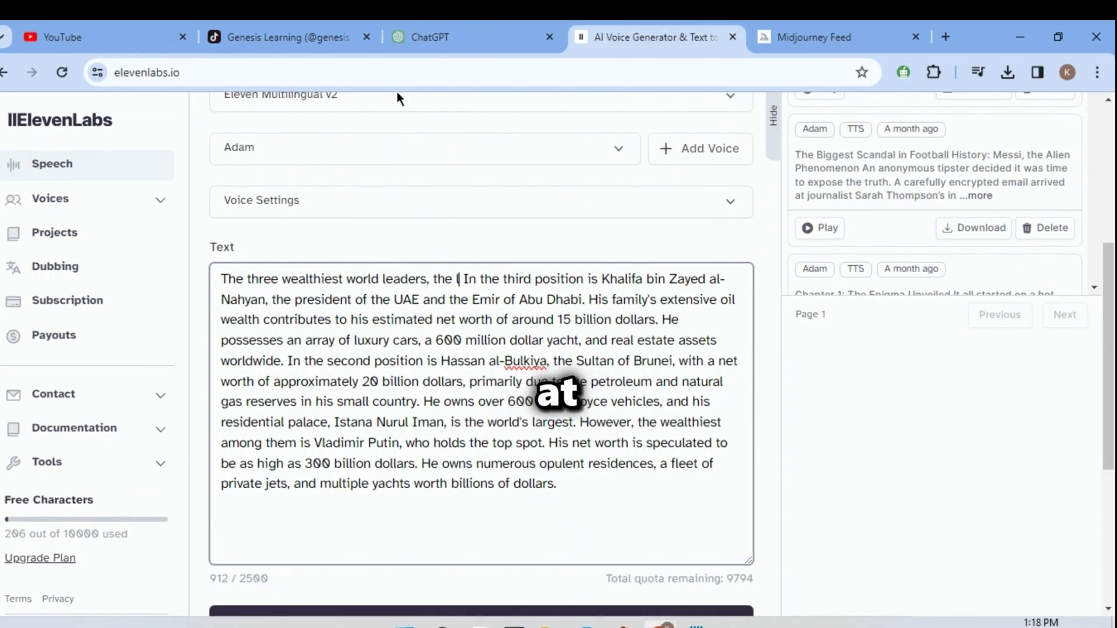
pyautogui.write('one will s')
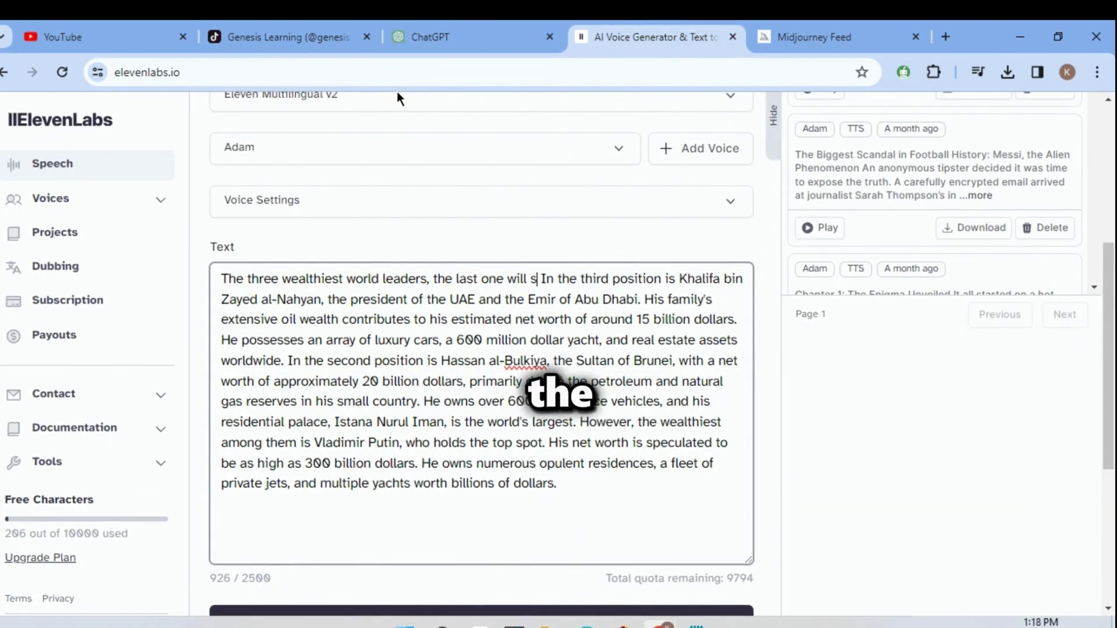
pyautogui.write('urprise you')
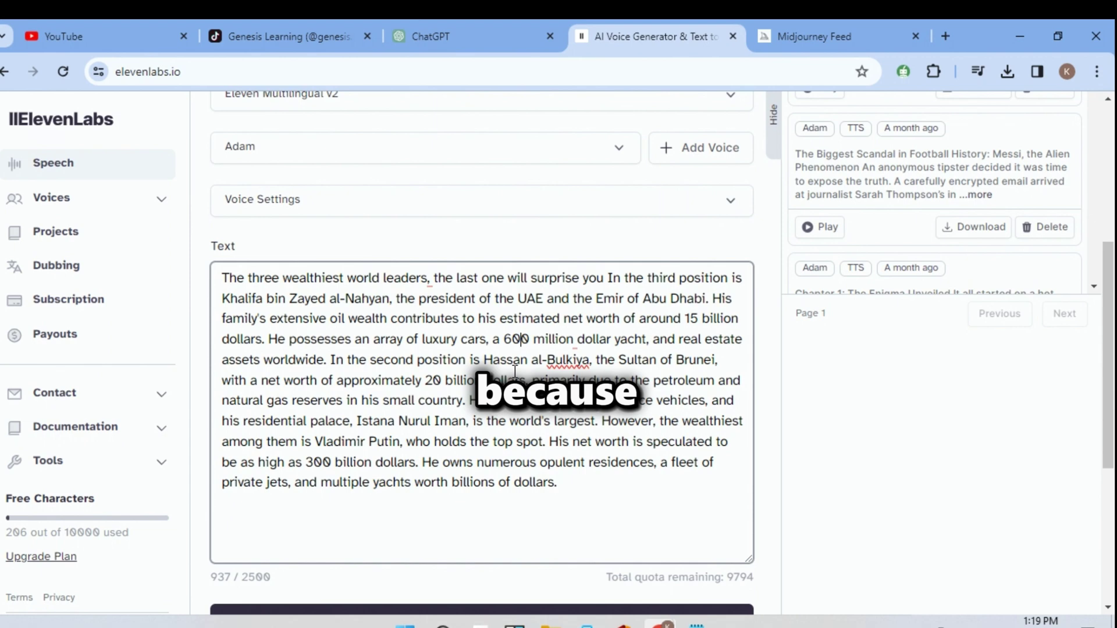
pyautogui.scroll(-2, 514, 370)
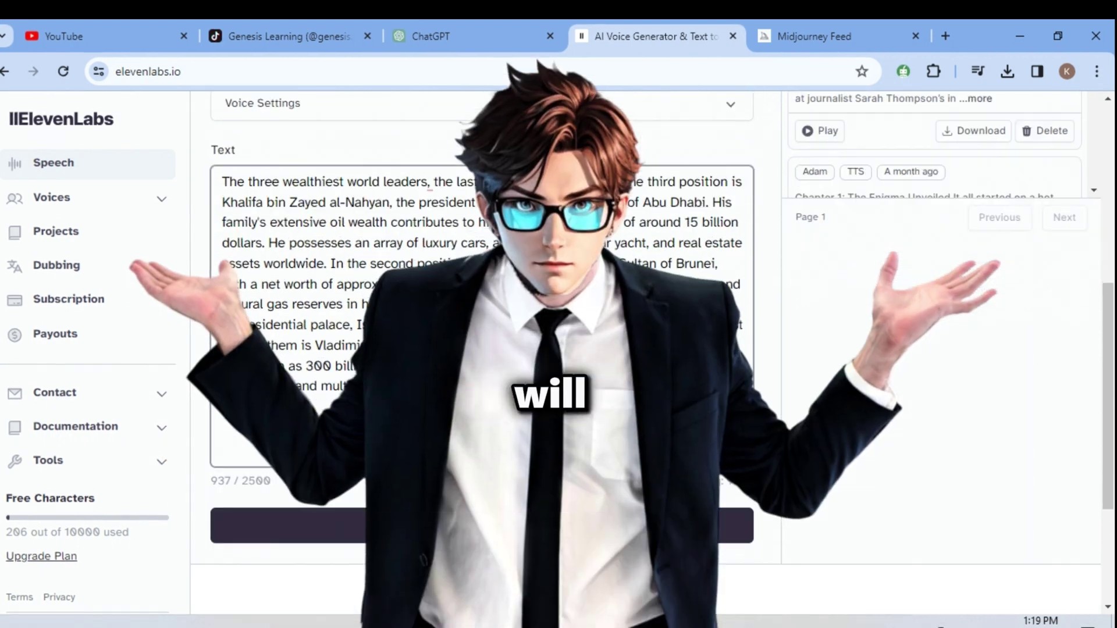
pyautogui.click(451, 524)
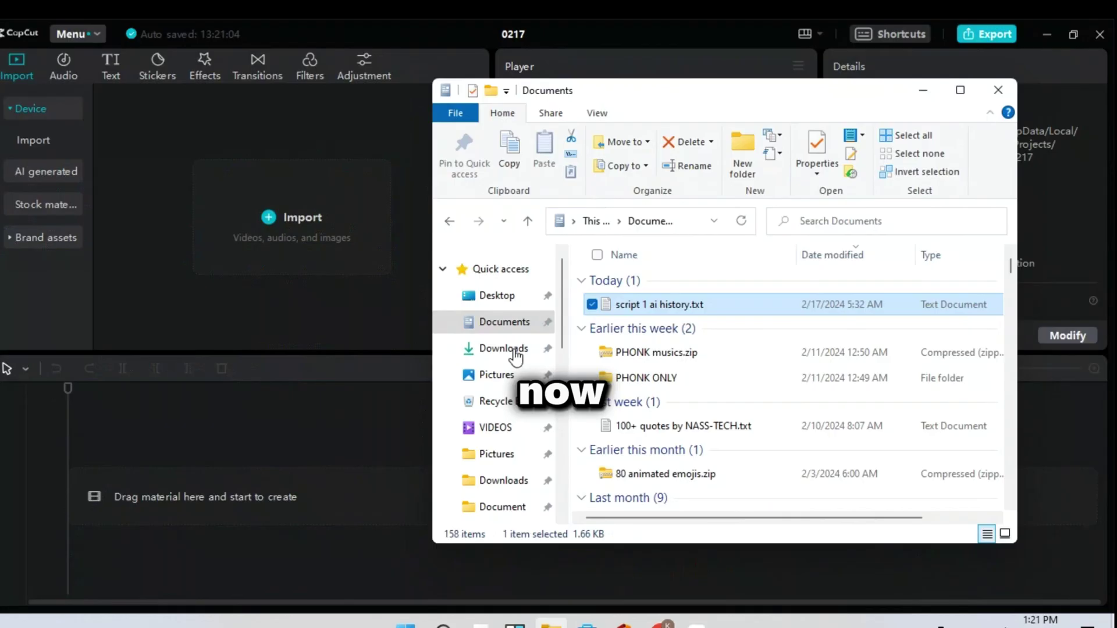
# Step: Import the ElevenLabs voiceover mp3 from Downloads and place it on the timeline
pyautogui.click(504, 348)
pyautogui.moveTo(689, 306); pyautogui.dragTo(349, 291)
pyautogui.moveTo(153, 210); pyautogui.dragTo(96, 497)
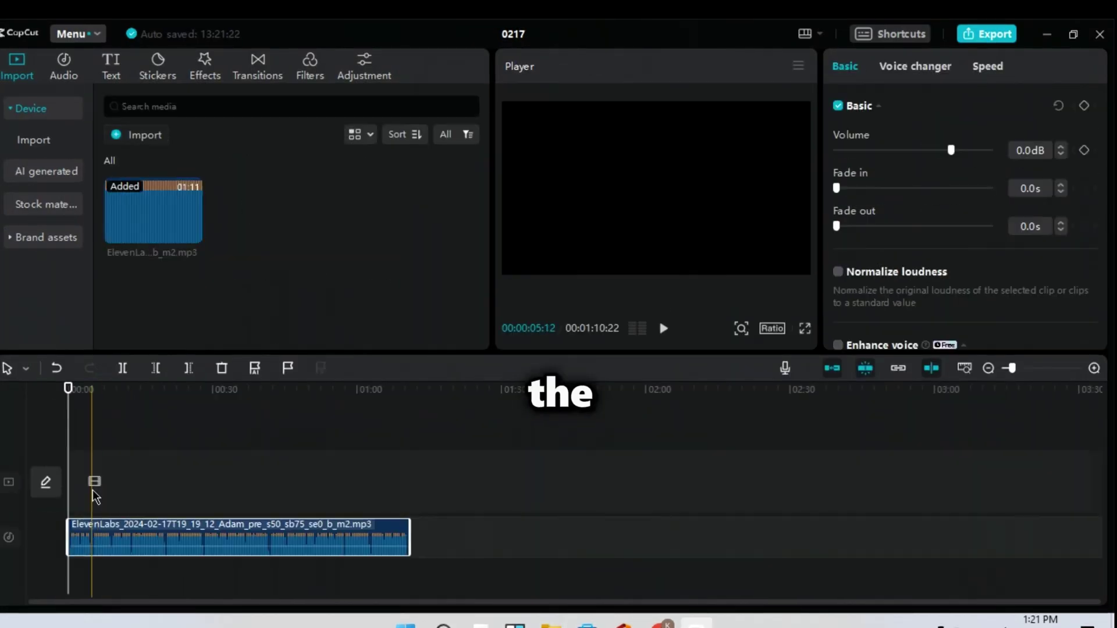
# Step: Split the voiceover at about 5 seconds, 00:08:15 and the following pause
pyautogui.scroll(5, 99, 456)
pyautogui.click(205, 426)
pyautogui.hotkey('ctrl', 'b')
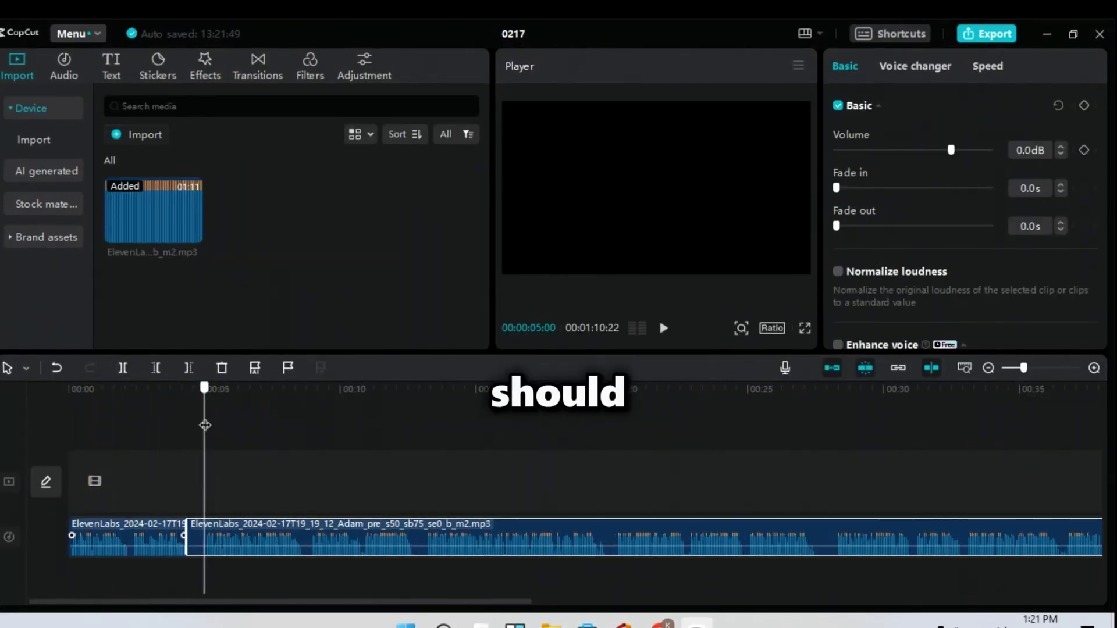
pyautogui.click(122, 367)
pyautogui.click(304, 441)
pyautogui.hotkey('ctrl', 'b')
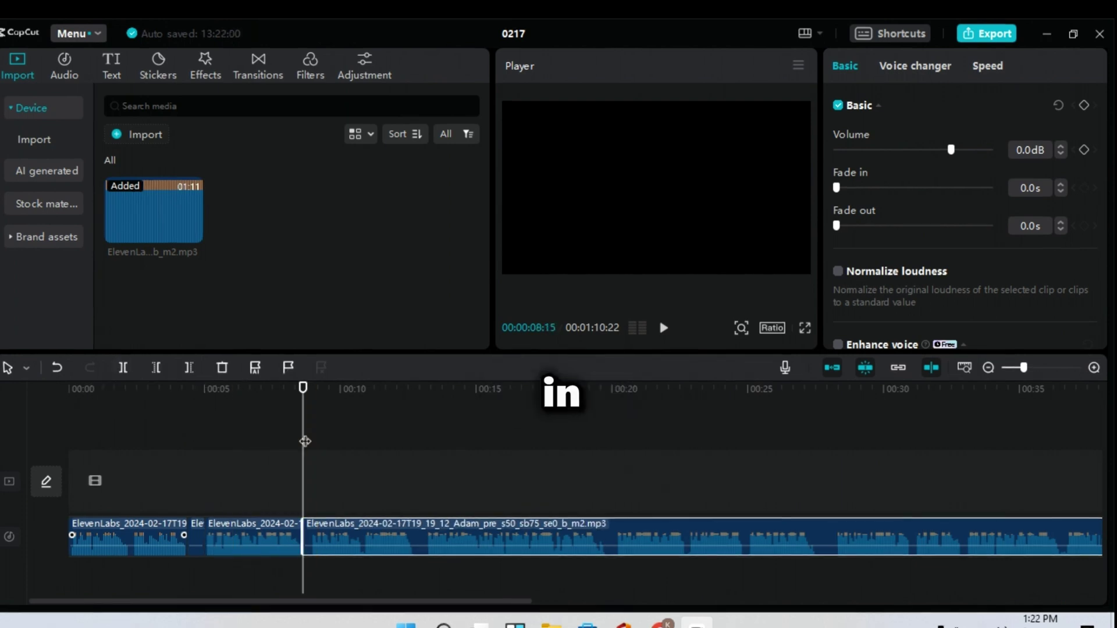
pyautogui.click(312, 441)
pyautogui.hotkey('ctrl', 'b')
# Step: Split the voiceover further at 00:12:16 and 00:20:05, then select the pieces across the track
pyautogui.click(374, 469)
pyautogui.click(413, 480)
pyautogui.hotkey('ctrl', 'b')
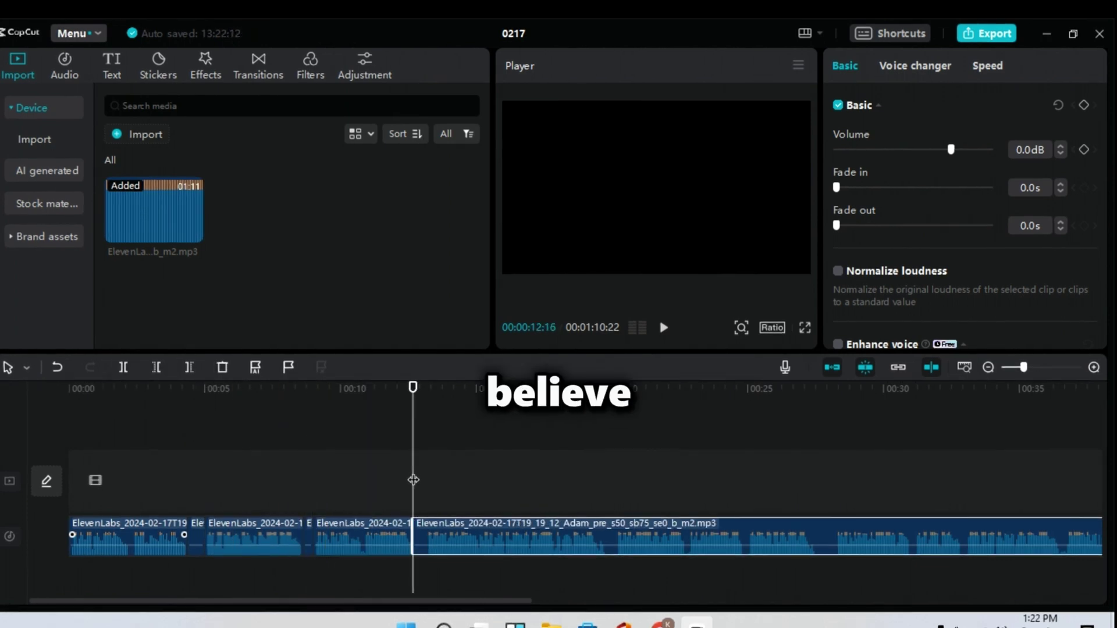
pyautogui.hotkey('ctrl', 'b')
pyautogui.click(607, 494)
pyautogui.hotkey('ctrl', 'b')
pyautogui.click(819, 507)
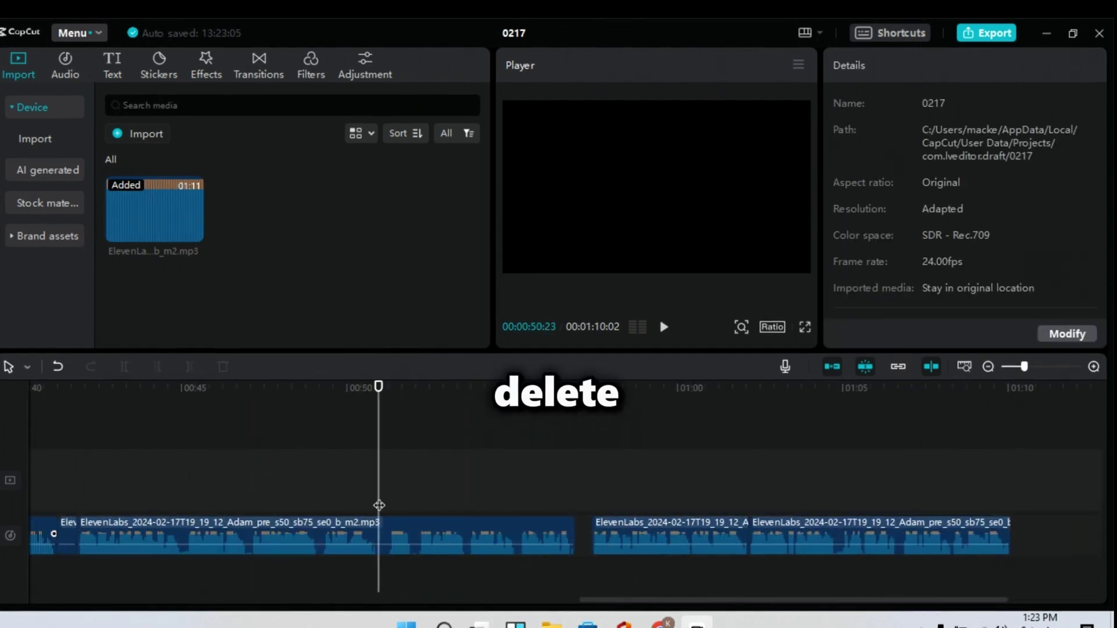
pyautogui.click(379, 505)
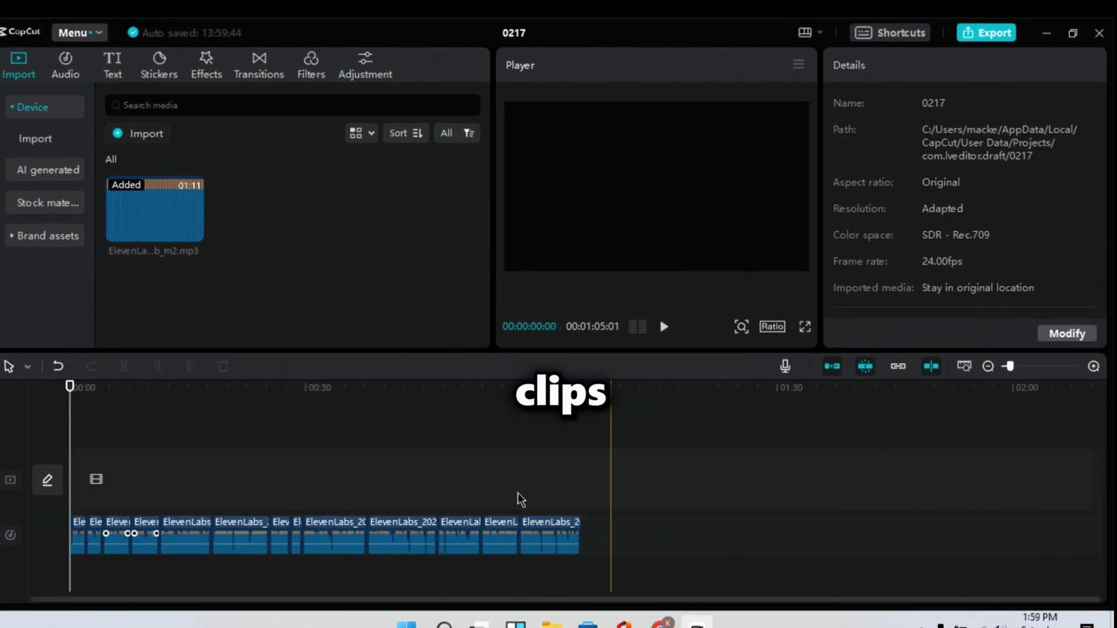
pyautogui.moveTo(591, 516); pyautogui.dragTo(73, 544)
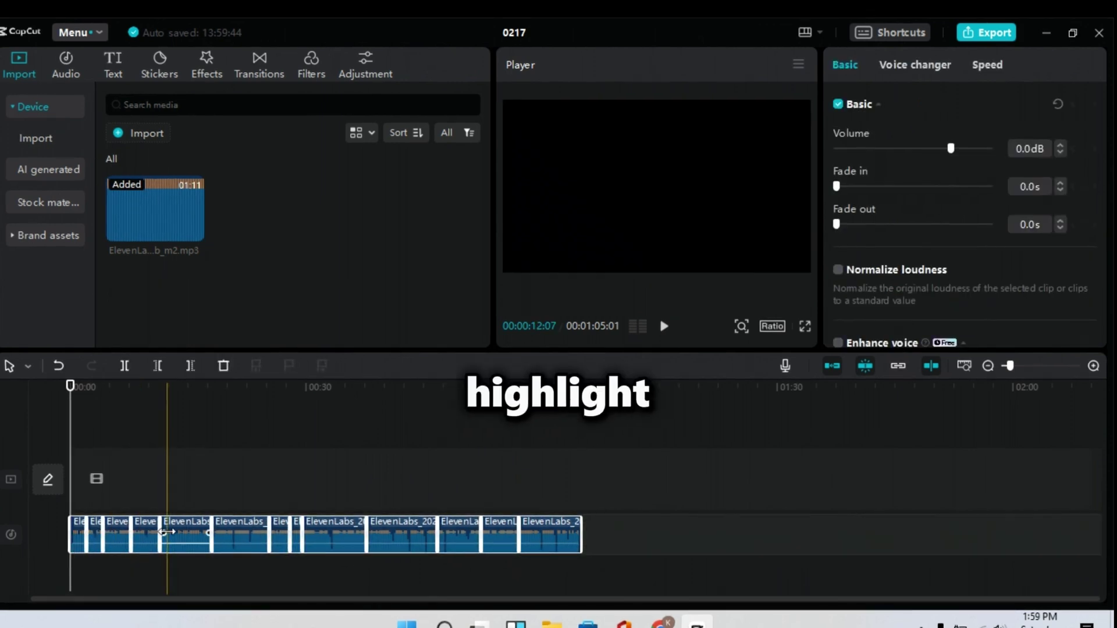
# Step: Merge the selected voiceover pieces into a single 1:05 Compound clip1
pyautogui.rightClick(185, 538)
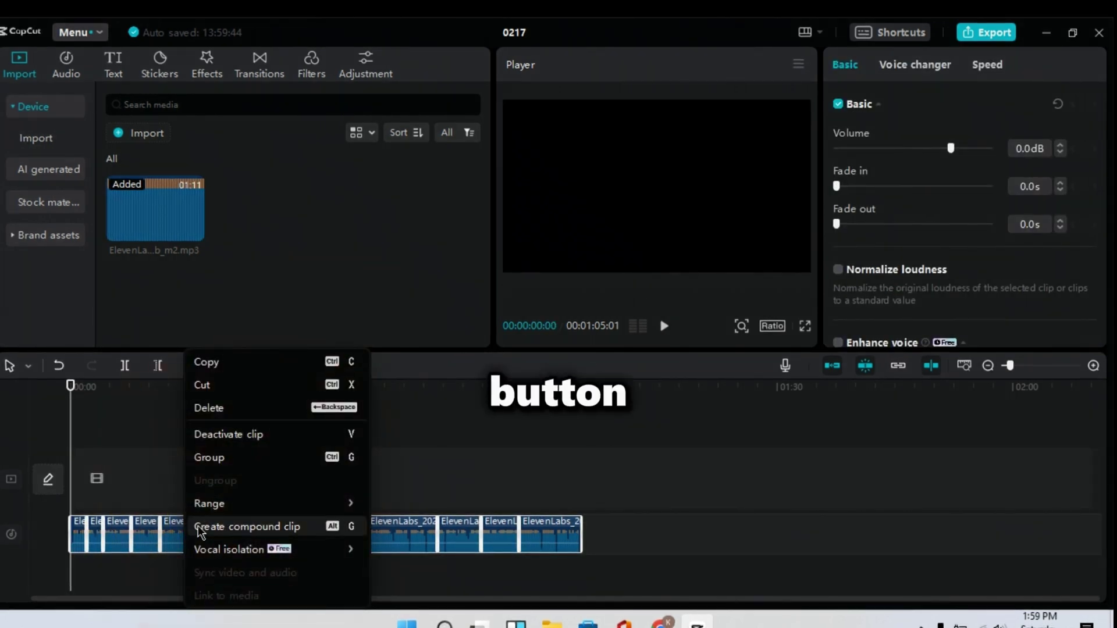
pyautogui.click(239, 527)
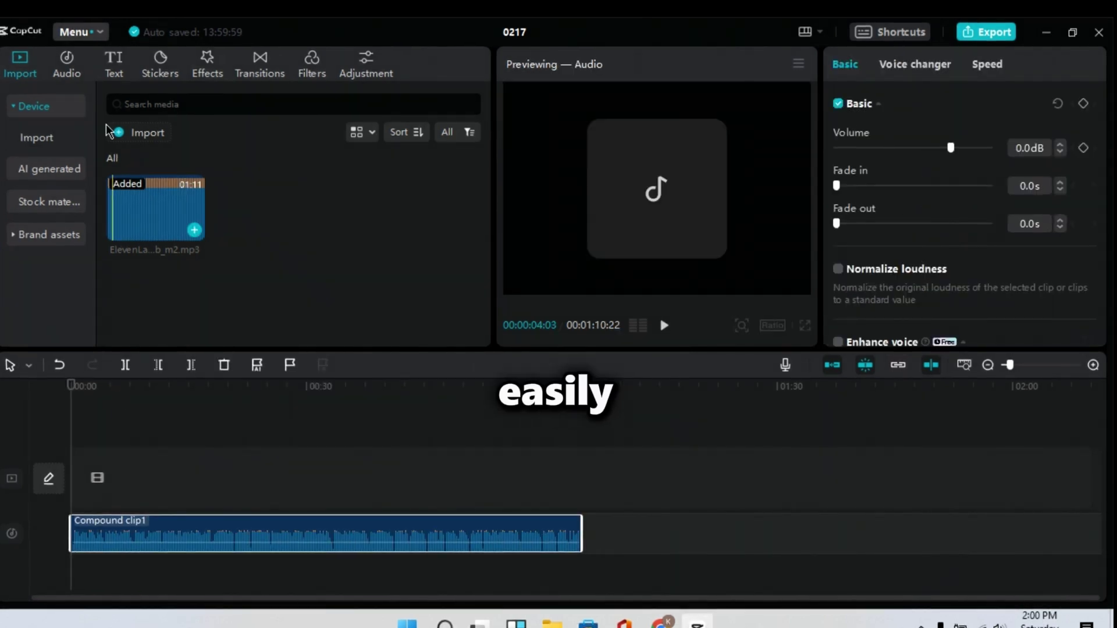
# Step: Generate English auto captions from the voiceover
pyautogui.click(114, 69)
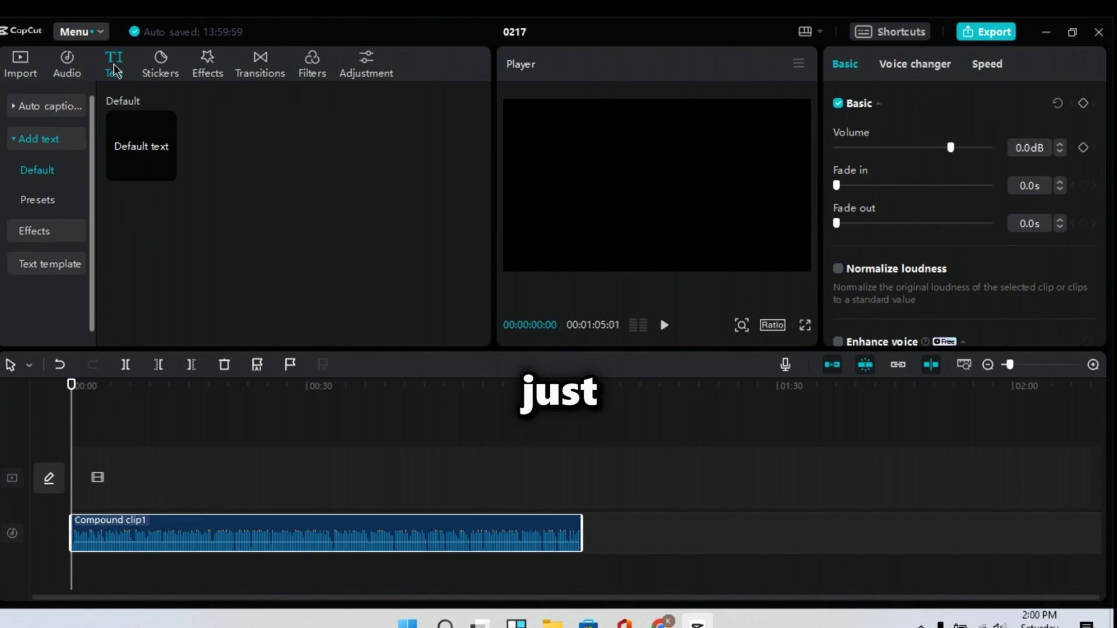
pyautogui.click(68, 109)
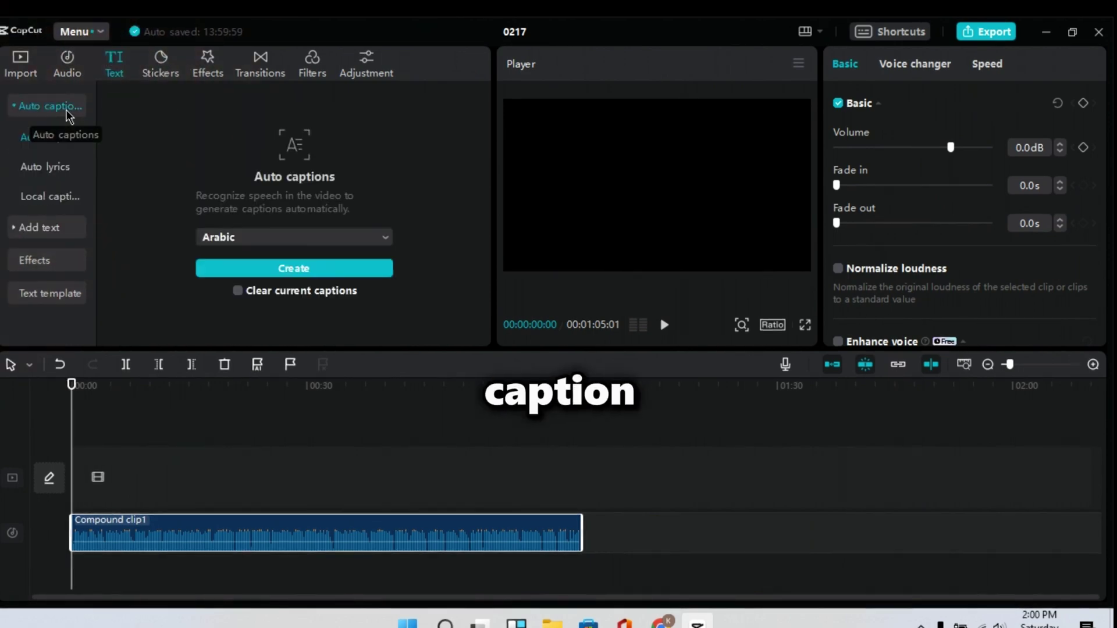
pyautogui.click(259, 237)
pyautogui.click(243, 394)
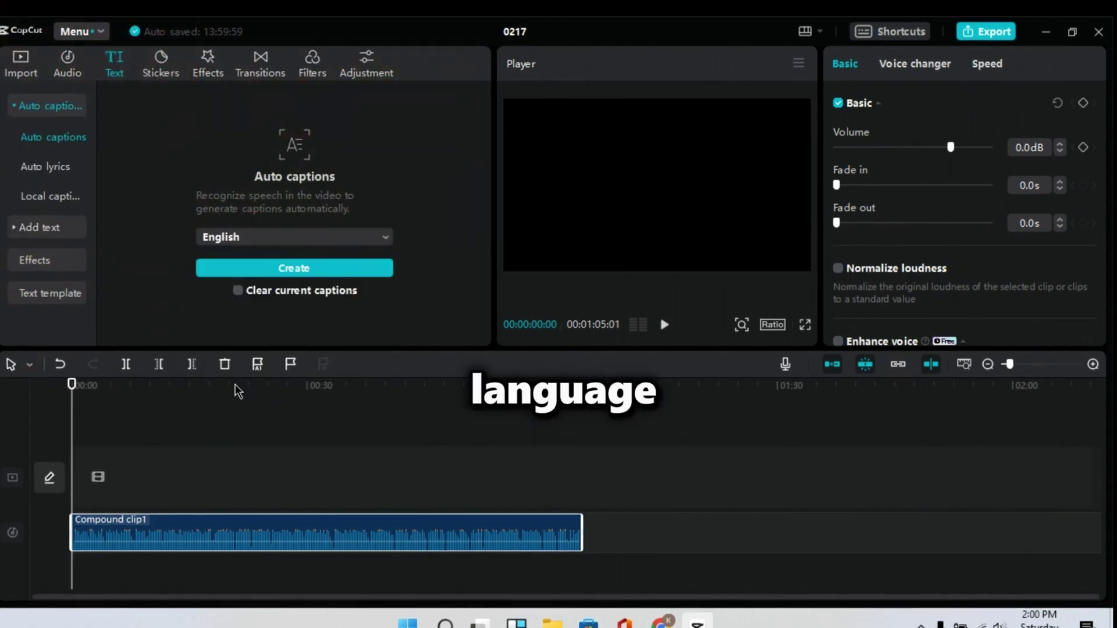
pyautogui.click(322, 271)
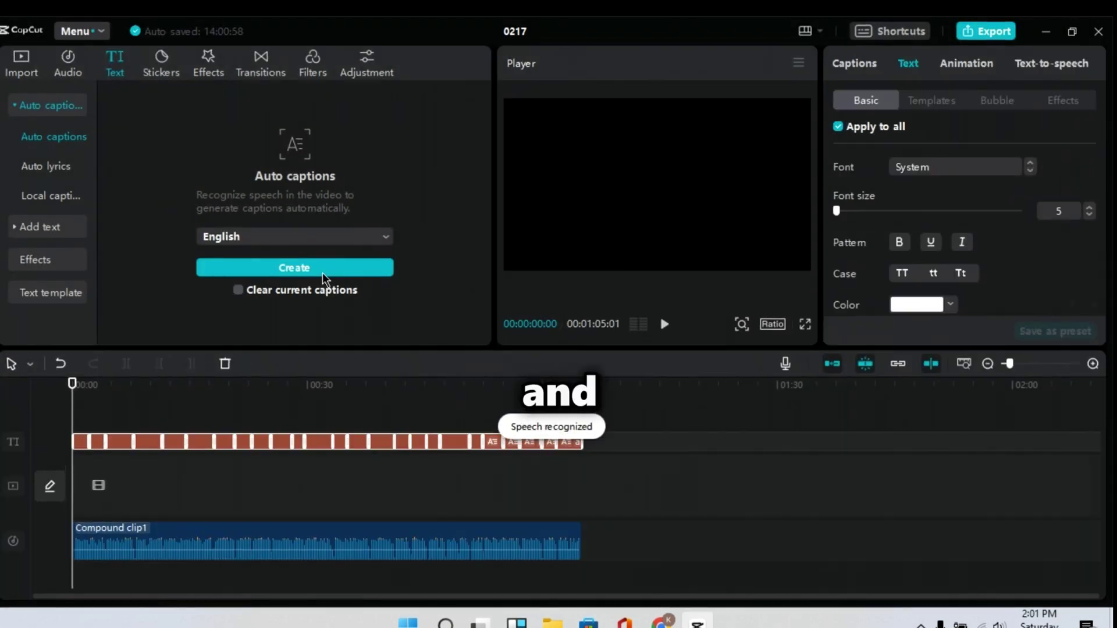
# Step: Set the project ratio to 9:16 and move the captions near the top of the frame
pyautogui.click(772, 324)
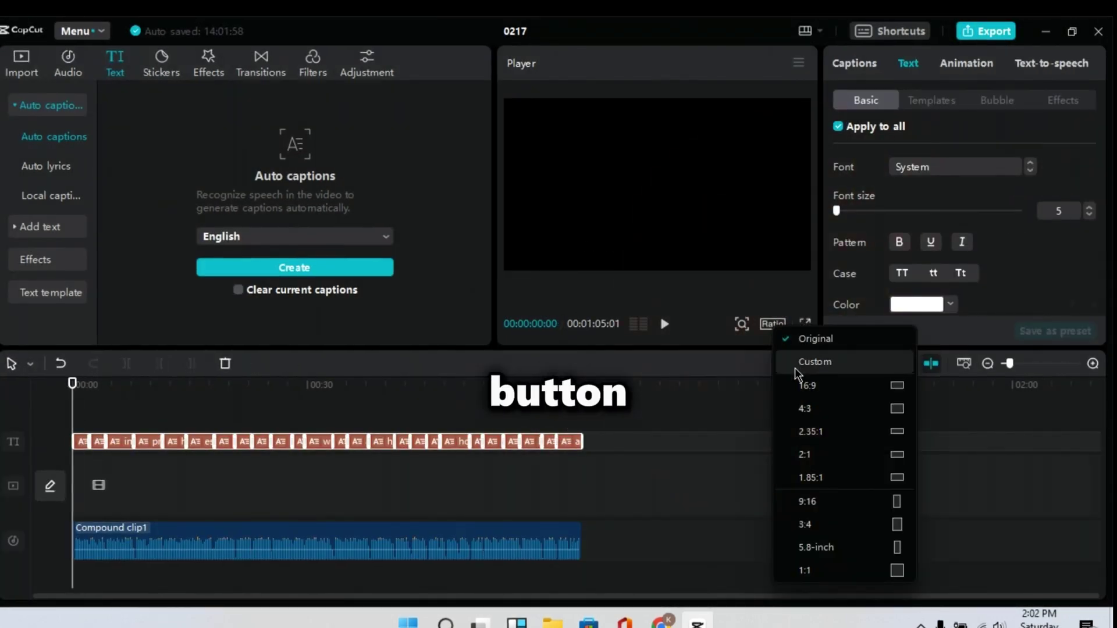
pyautogui.click(829, 512)
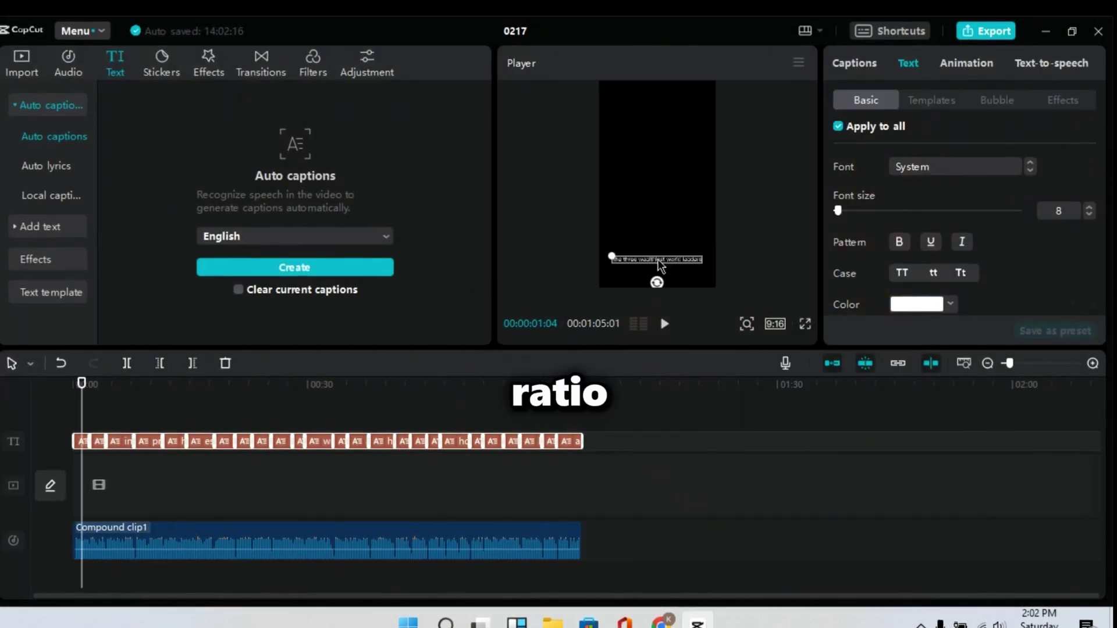
pyautogui.moveTo(656, 257); pyautogui.dragTo(657, 183)
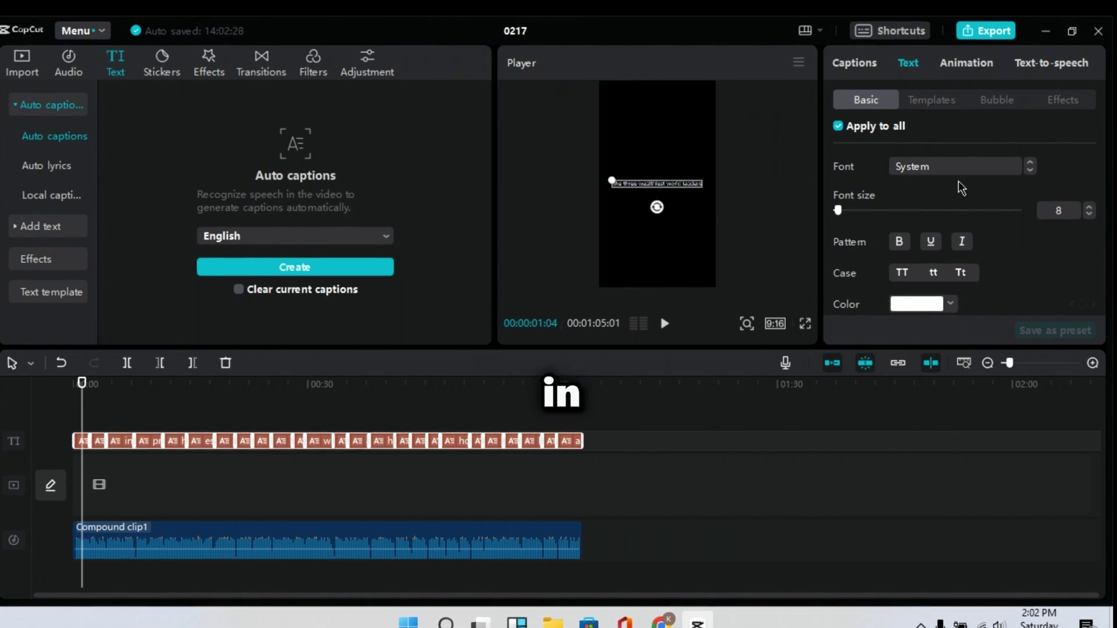
# Step: Give the captions the Segoe UI Black font and the Bounce Out caption animation
pyautogui.click(948, 168)
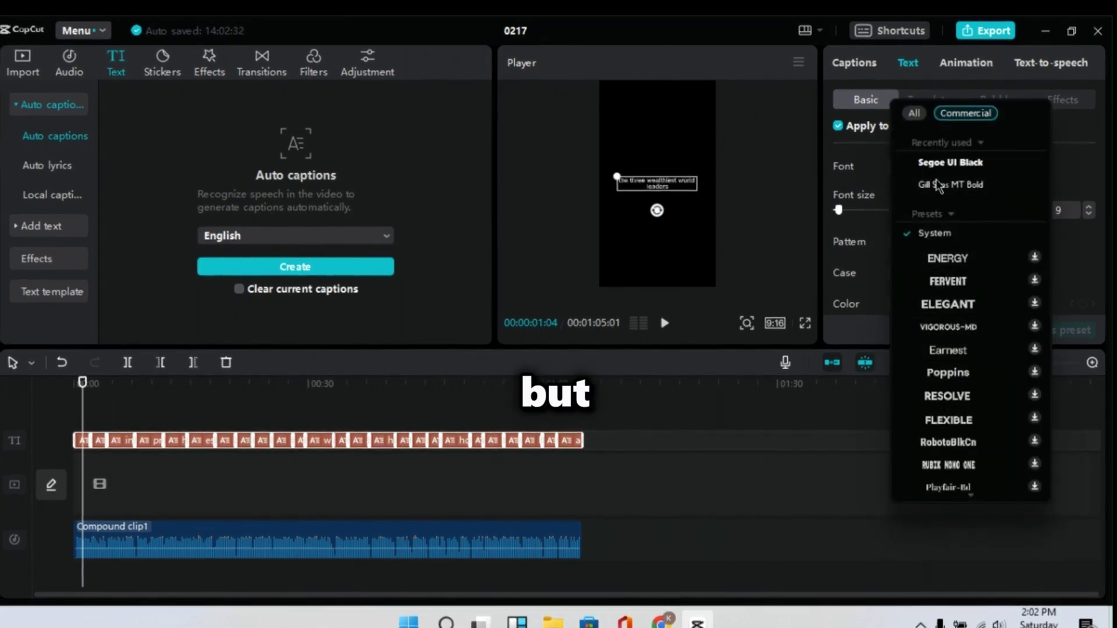
pyautogui.click(935, 165)
pyautogui.click(966, 62)
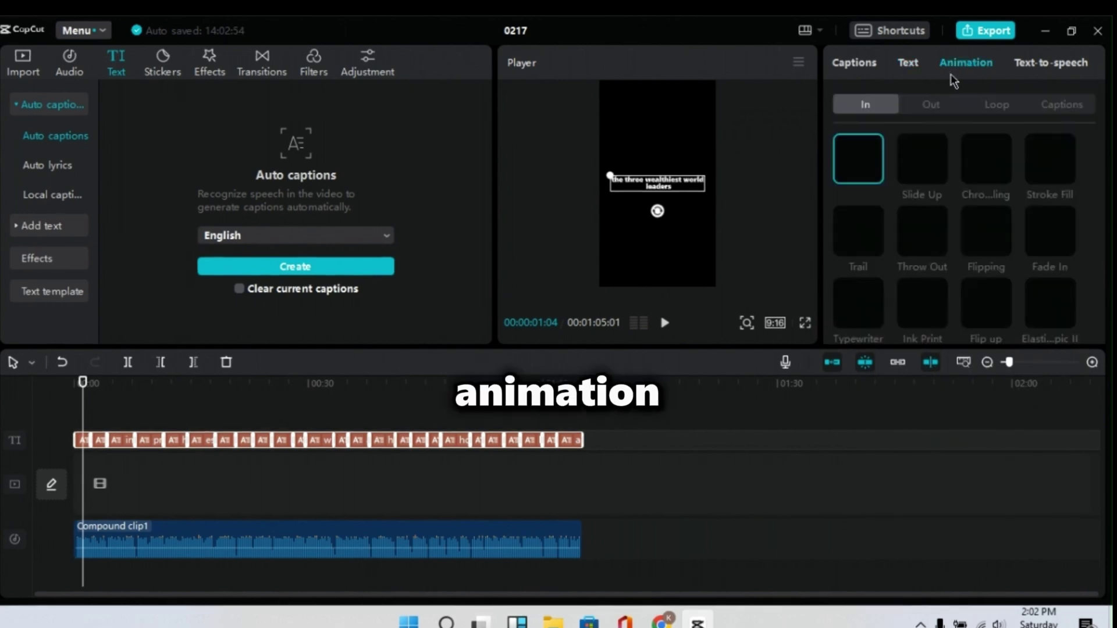
pyautogui.click(1062, 104)
pyautogui.scroll(-2, 960, 233)
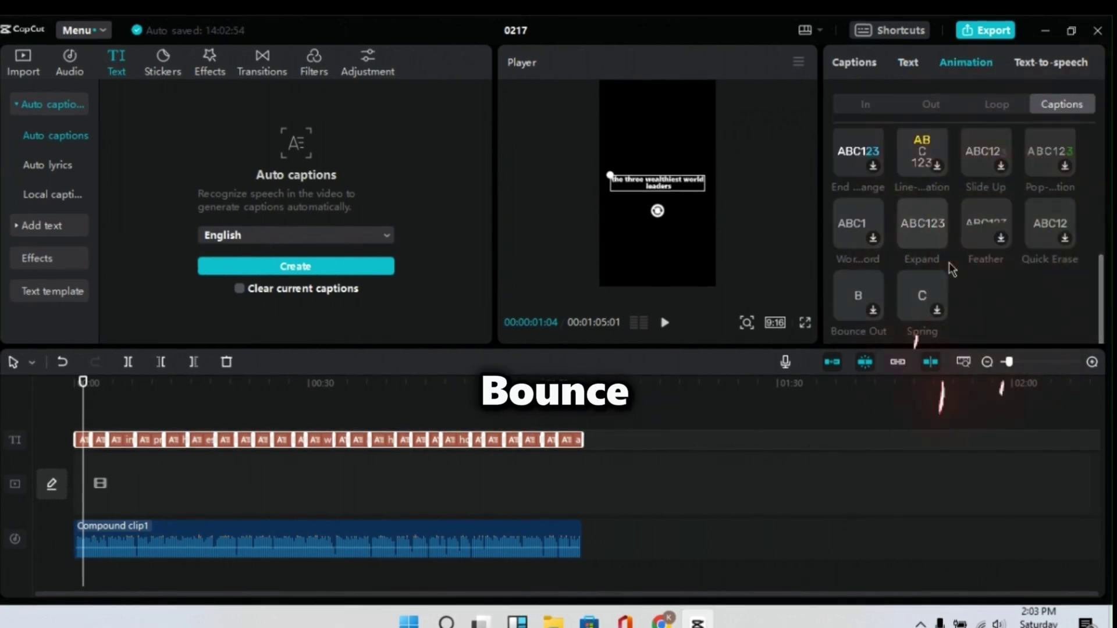
pyautogui.click(858, 295)
# Step: Set the caption font size to 4 and apply the plain white preset style
pyautogui.click(860, 64)
pyautogui.click(908, 62)
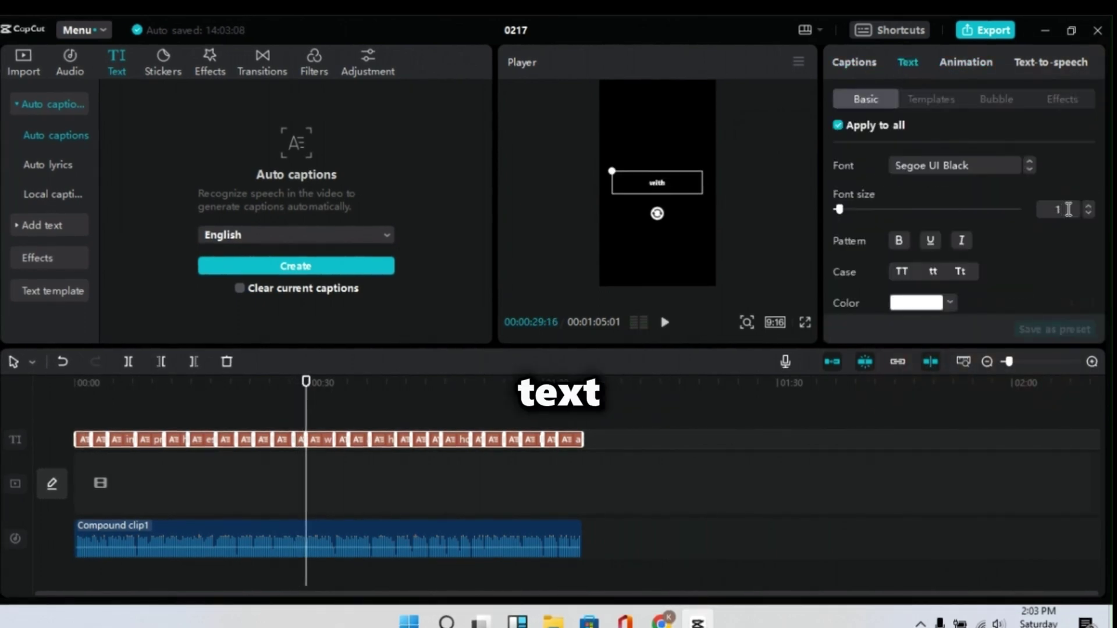
pyautogui.click(1068, 209)
pyautogui.write('4')
pyautogui.scroll(-6, 899, 222)
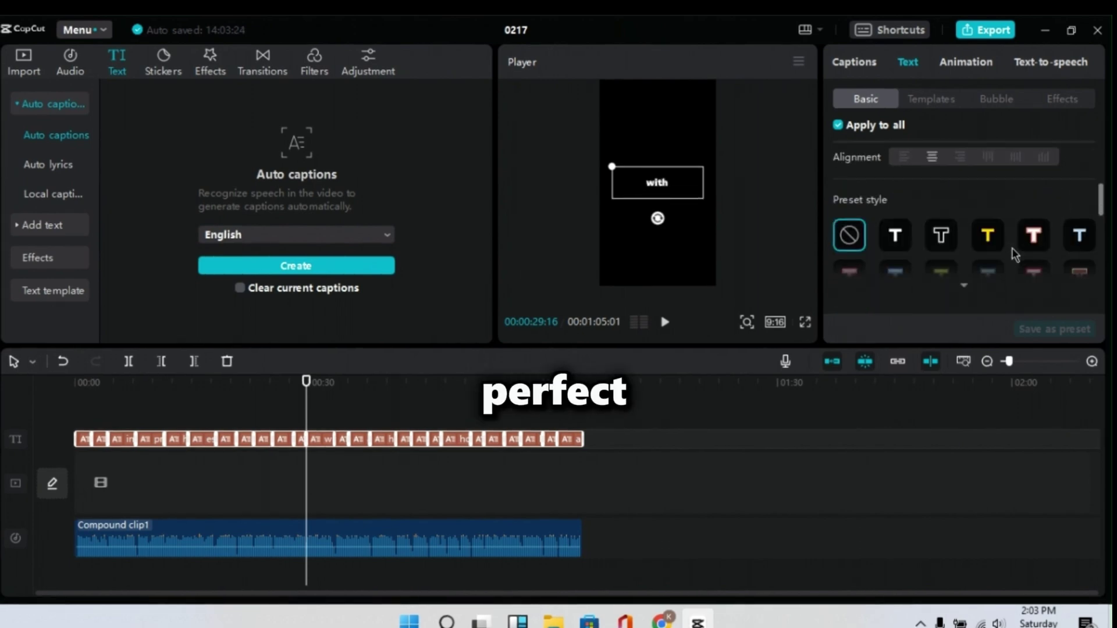
pyautogui.click(896, 218)
# Step: Add a caption shadow, then select the twelve generated images in Downloads for import
pyautogui.scroll(-10, 897, 221)
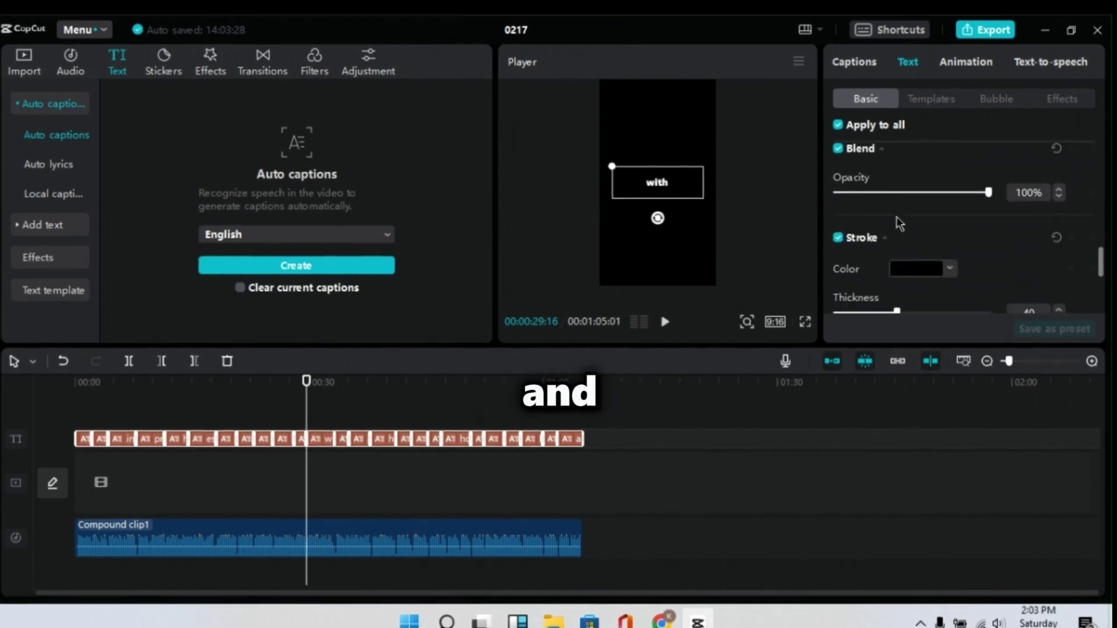
pyautogui.click(838, 246)
pyautogui.scroll(-2, 896, 232)
pyautogui.moveTo(959, 190); pyautogui.dragTo(989, 190)
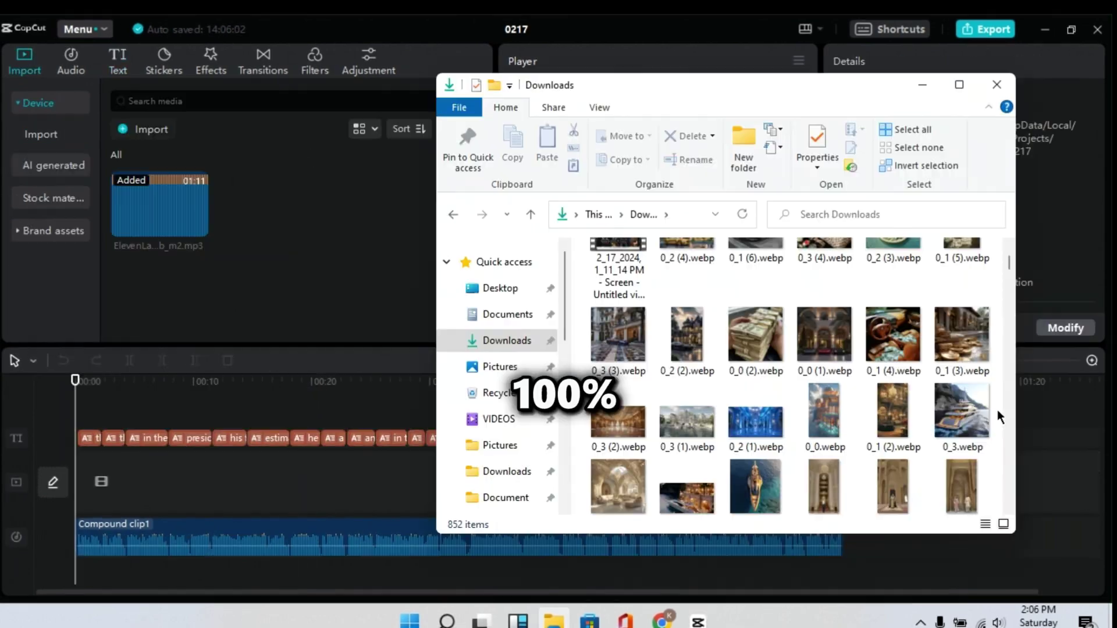
pyautogui.moveTo(997, 410); pyautogui.dragTo(609, 350)
pyautogui.scroll(-6, 696, 439)
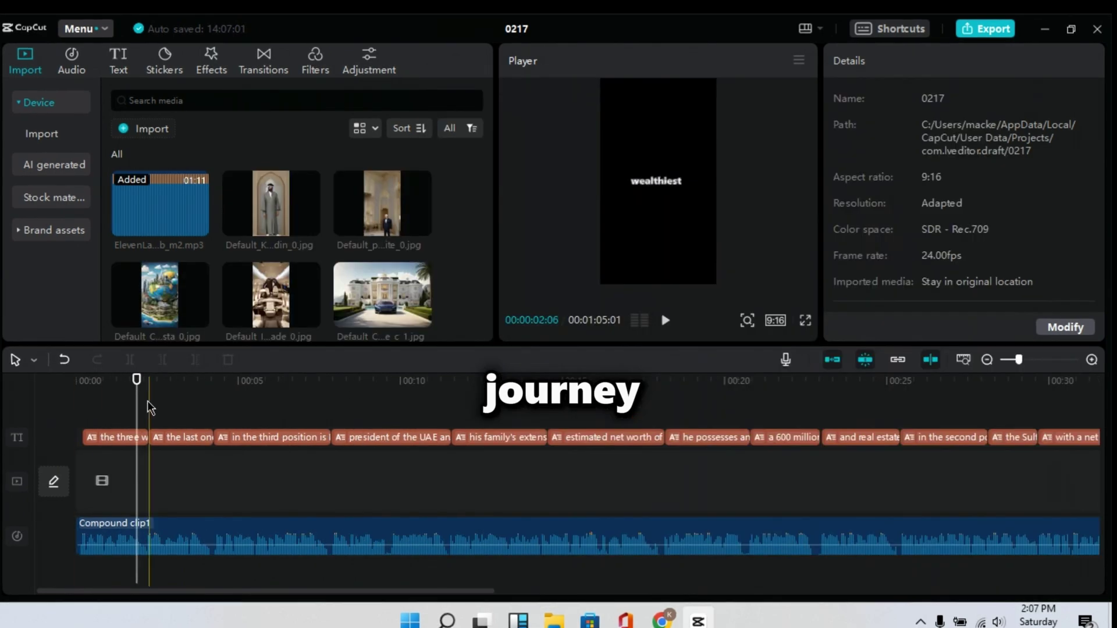
# Step: Add the next two AI images from the media panel to the video track, in order
pyautogui.scroll(-10, 268, 250)
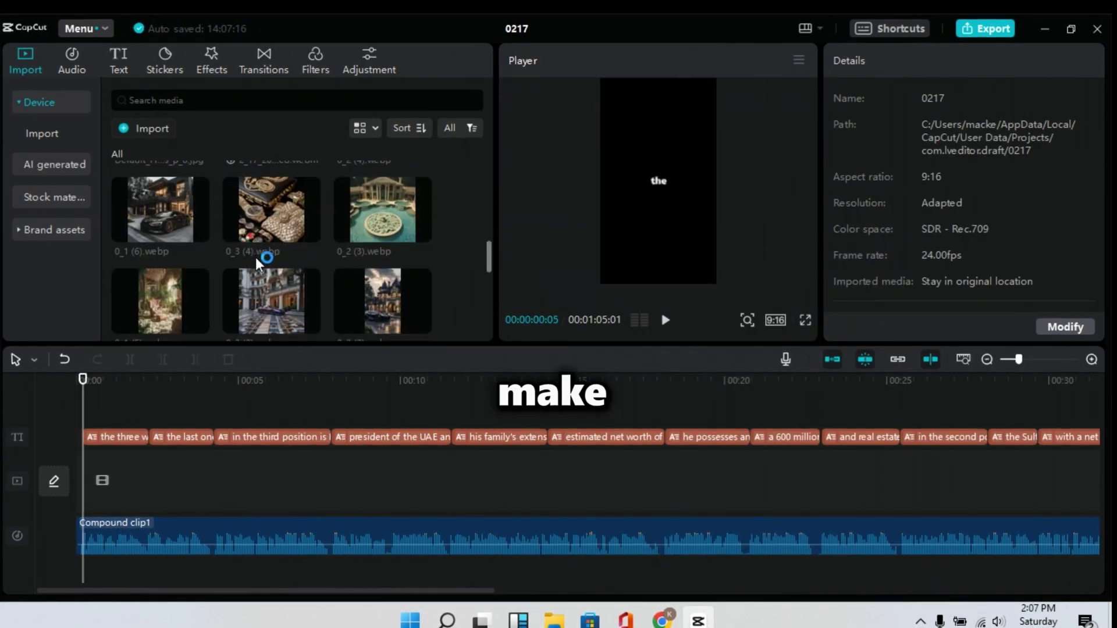
pyautogui.scroll(10, 291, 238)
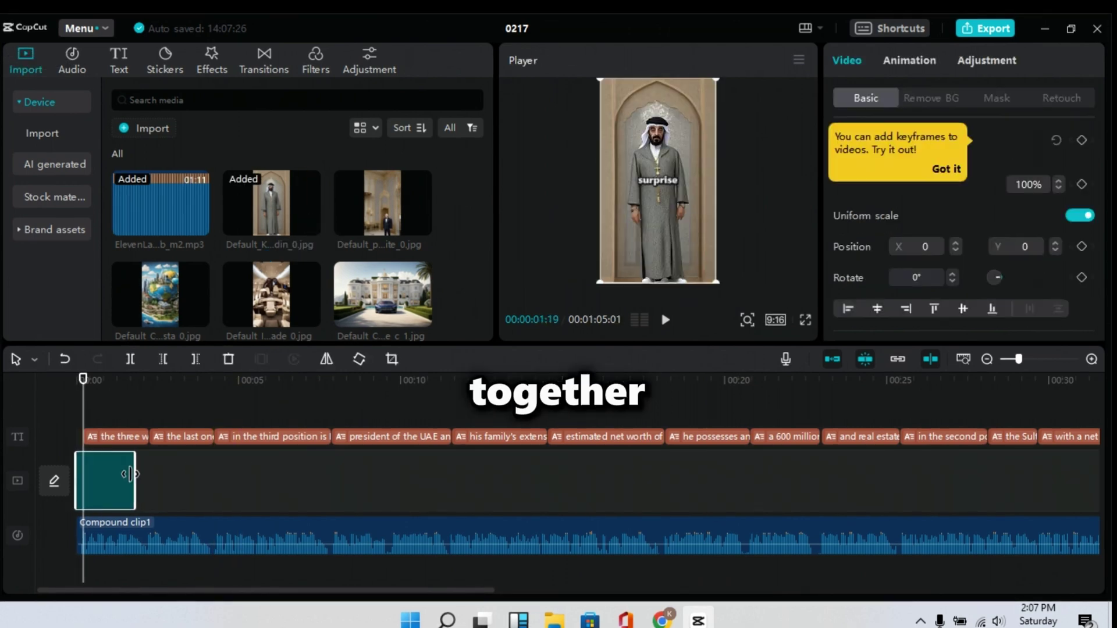
pyautogui.click(421, 224)
pyautogui.scroll(-10, 309, 314)
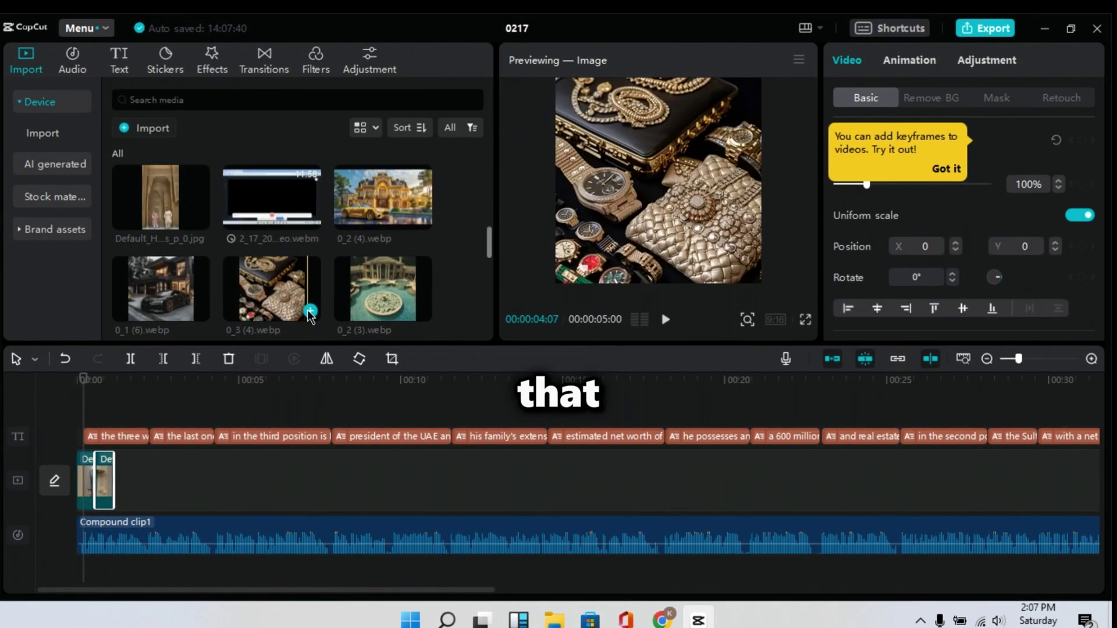
pyautogui.scroll(5, 448, 280)
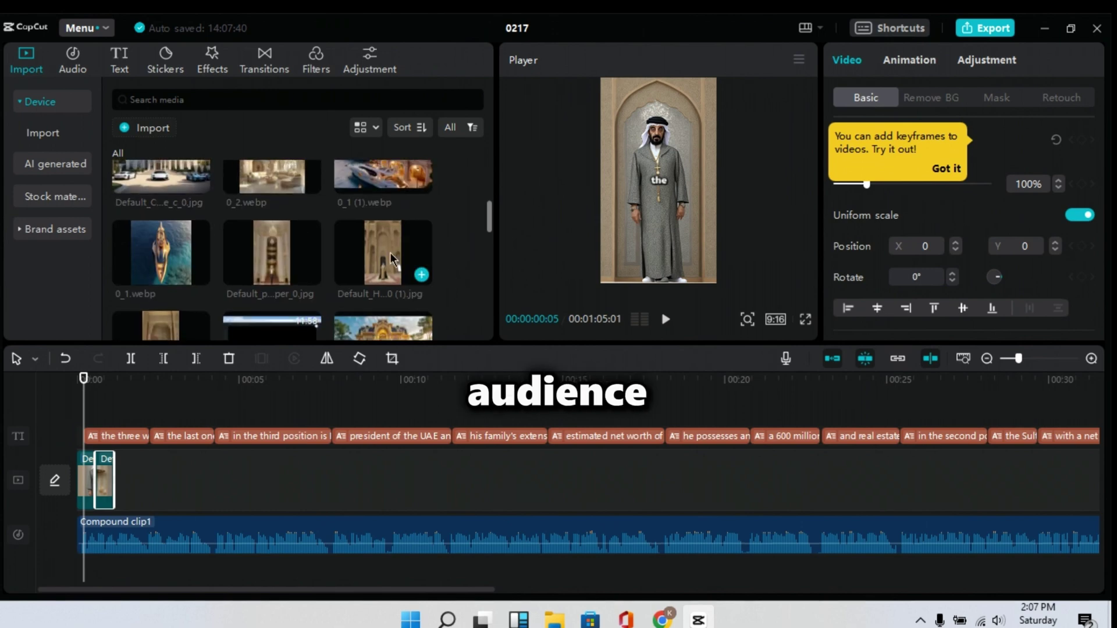
pyautogui.click(421, 274)
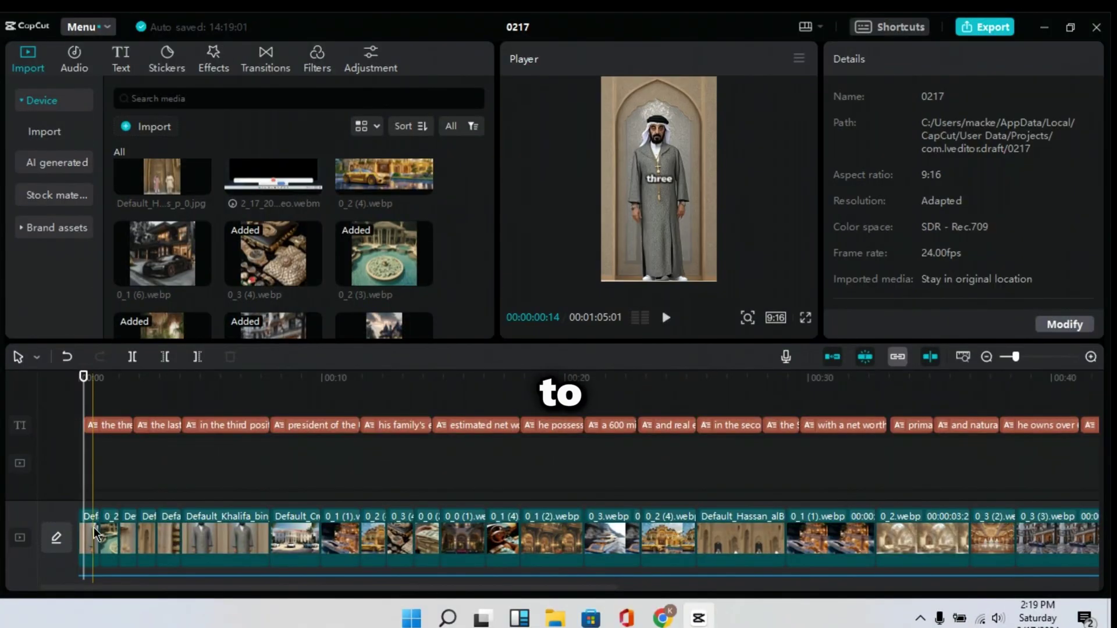
# Step: Give the first image a Combo animation and the 0_1 (1) clip a bouncing Combo preset
pyautogui.click(904, 71)
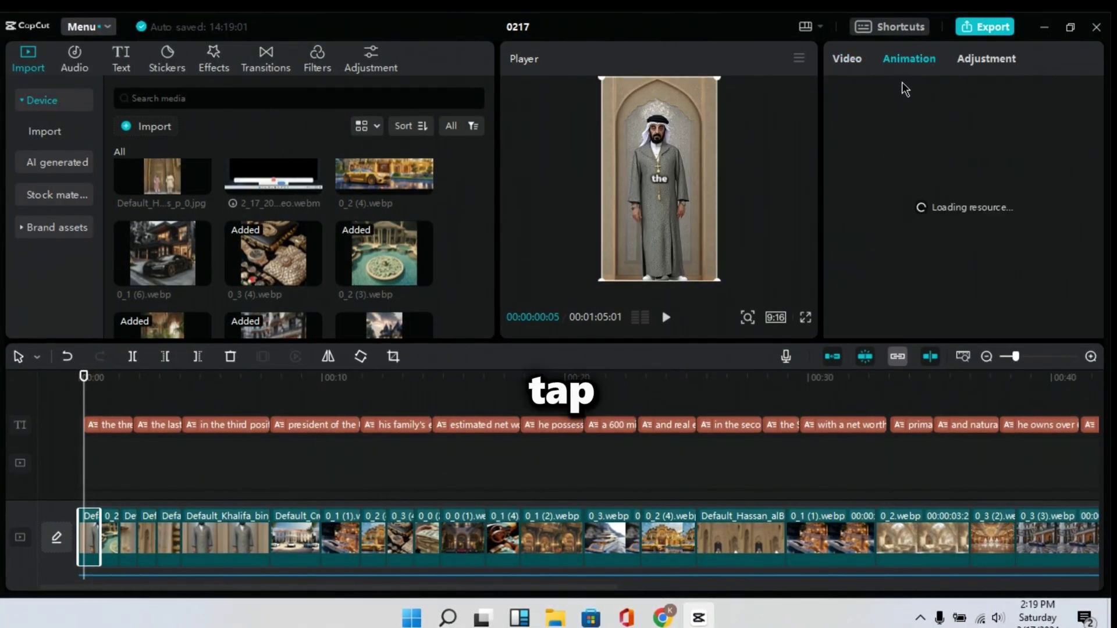
pyautogui.click(1016, 94)
pyautogui.click(913, 152)
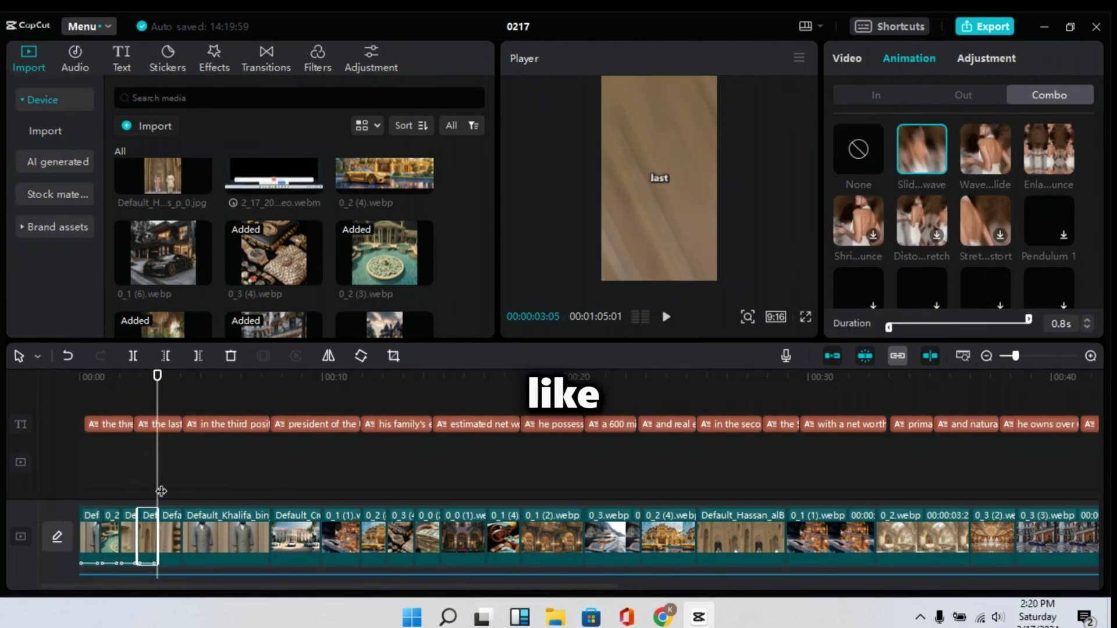
pyautogui.click(293, 535)
pyautogui.click(340, 535)
pyautogui.click(850, 226)
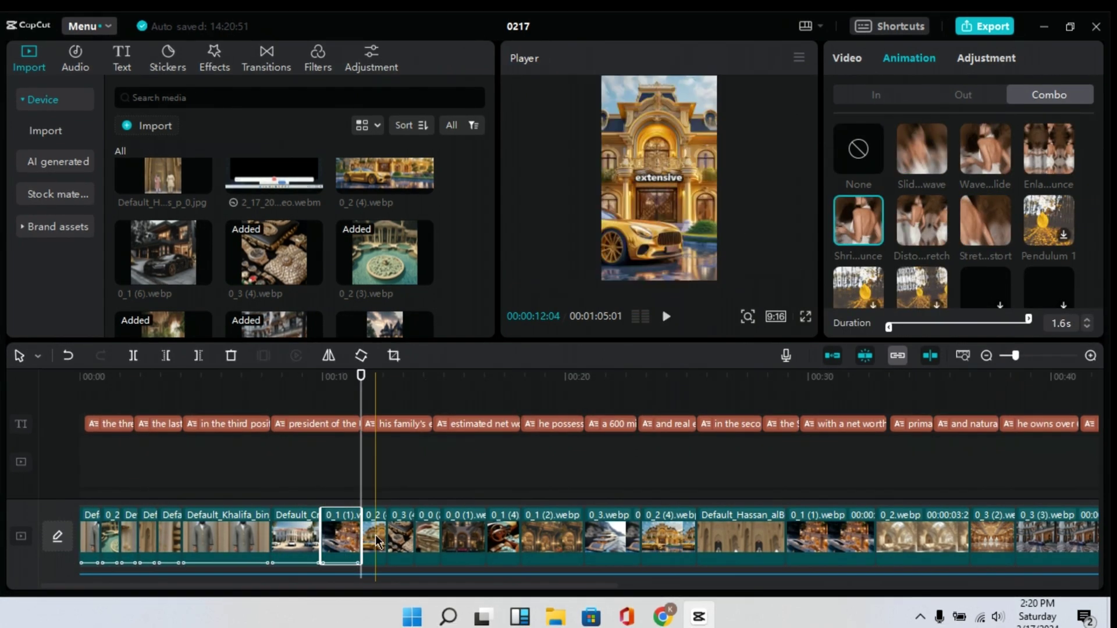
# Step: Enlarge the jewellery and car interior images to fill the frame, and give them and the money image Combo animations
pyautogui.click(400, 535)
pyautogui.moveTo(720, 239); pyautogui.dragTo(762, 279)
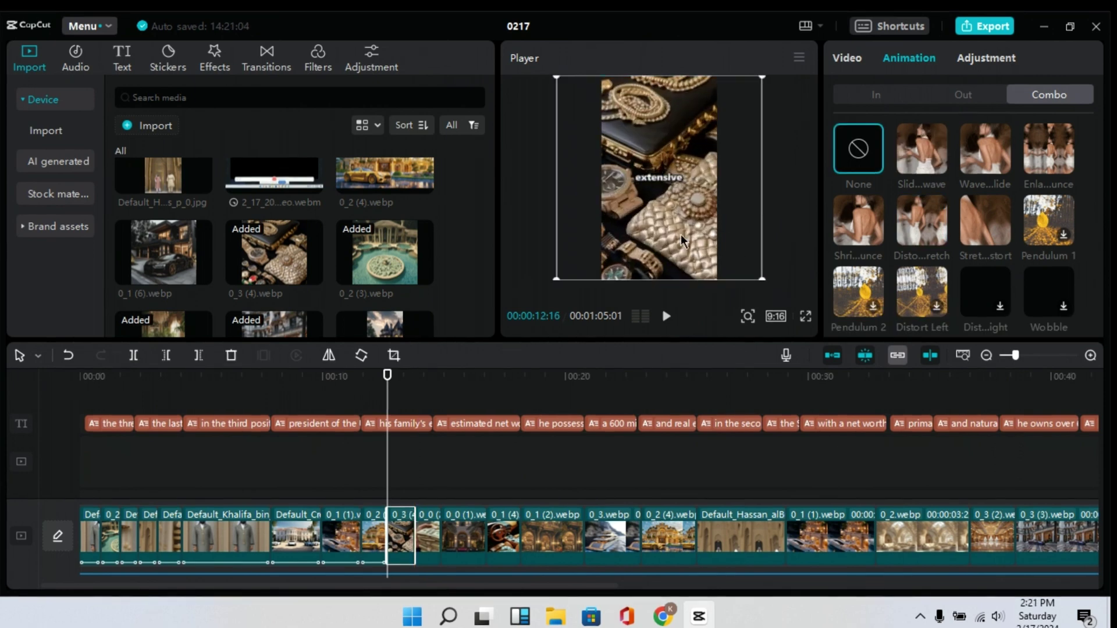
pyautogui.click(932, 138)
pyautogui.click(925, 239)
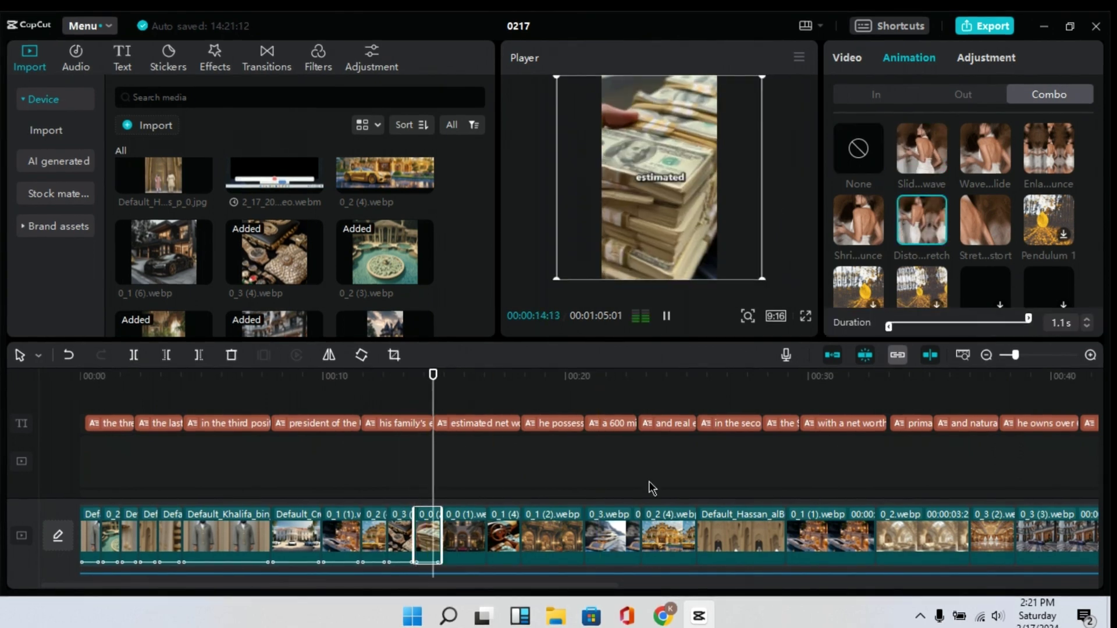
pyautogui.scroll(-1, 648, 487)
pyautogui.click(451, 535)
pyautogui.click(921, 147)
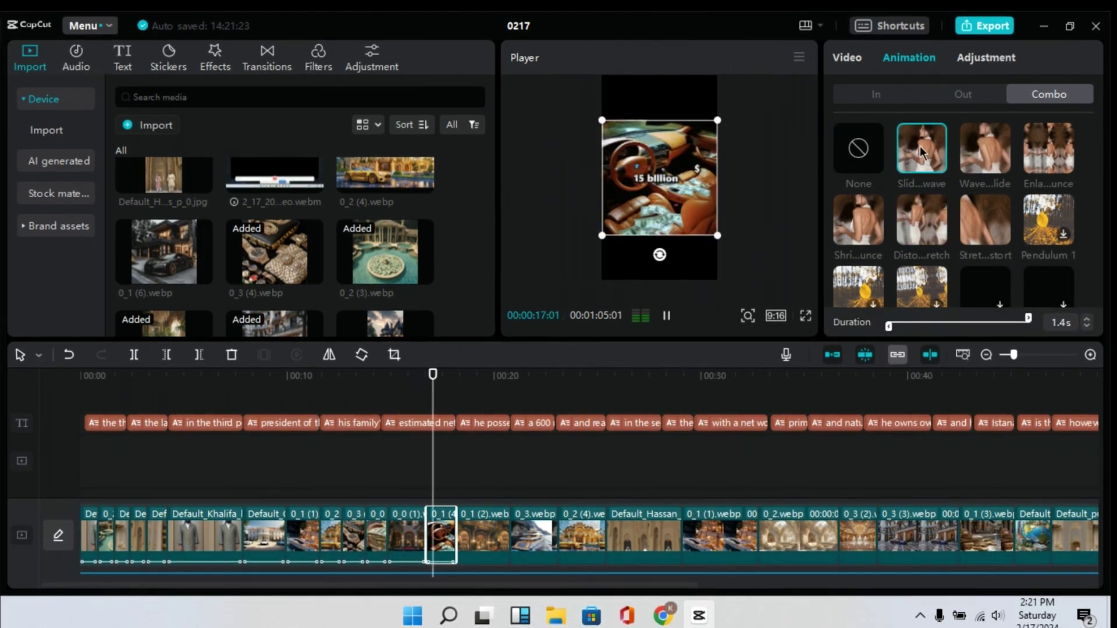
pyautogui.moveTo(718, 236); pyautogui.dragTo(780, 278)
# Step: Preview the animations from about 19 seconds and give the 0_1 (2) clip a Combo animation
pyautogui.click(474, 486)
pyautogui.click(478, 532)
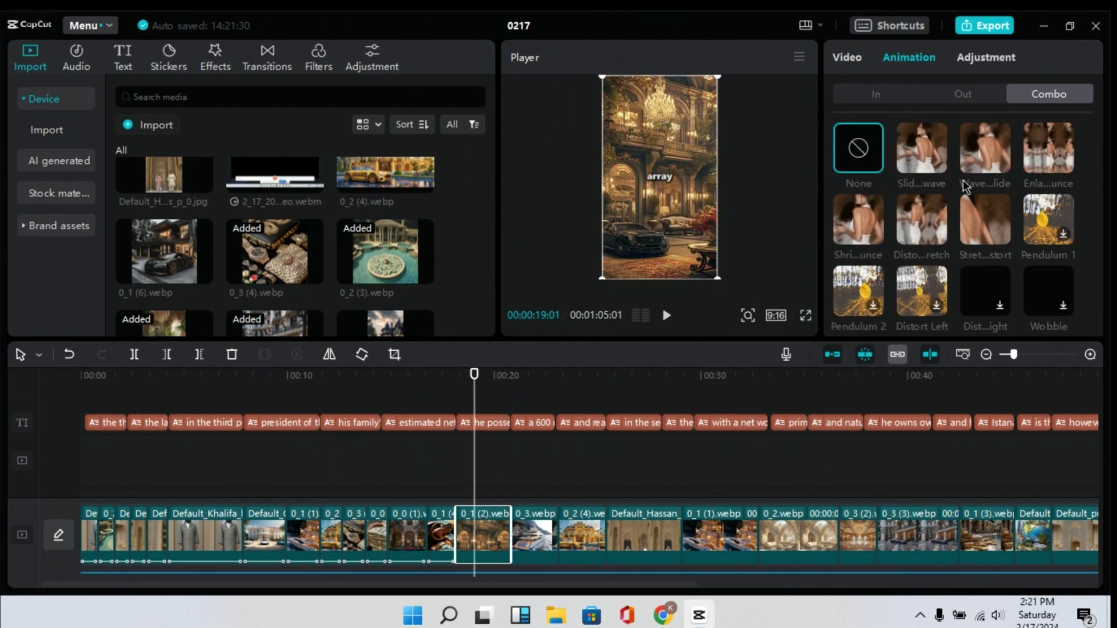
pyautogui.press('space')
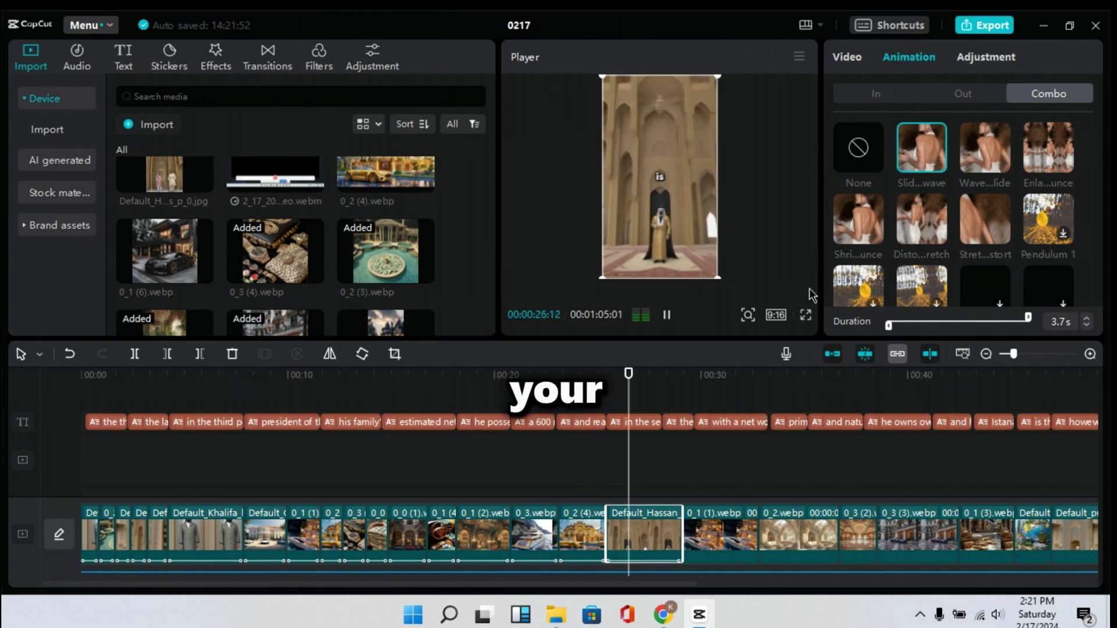
pyautogui.click(992, 149)
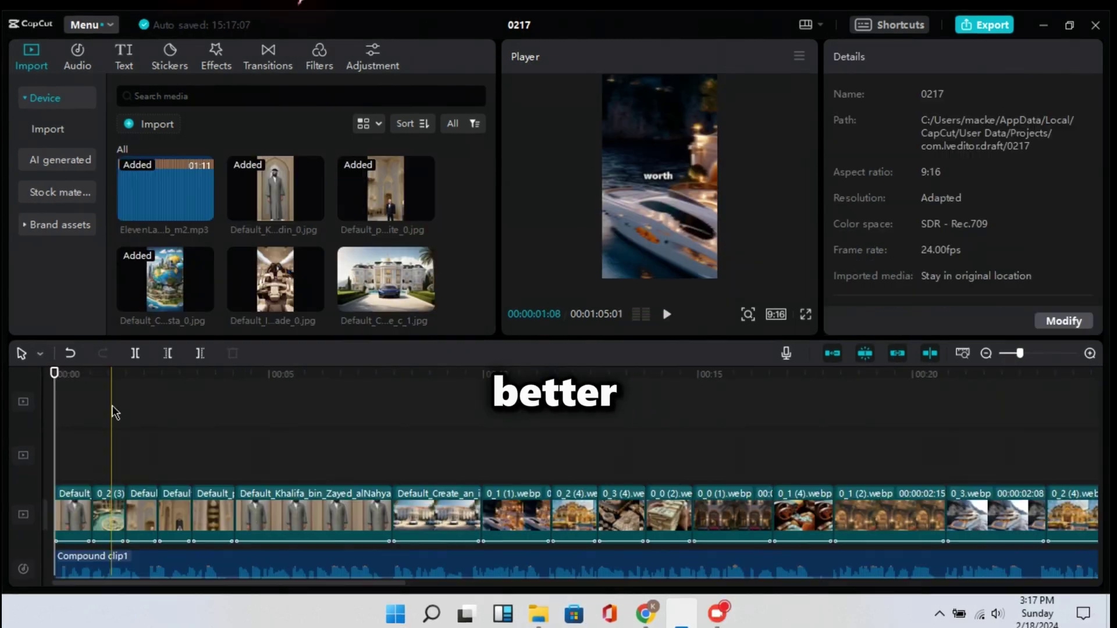
# Step: Search the audio library for 'woosh' and drag Woosh with echo onto the timeline
pyautogui.click(70, 55)
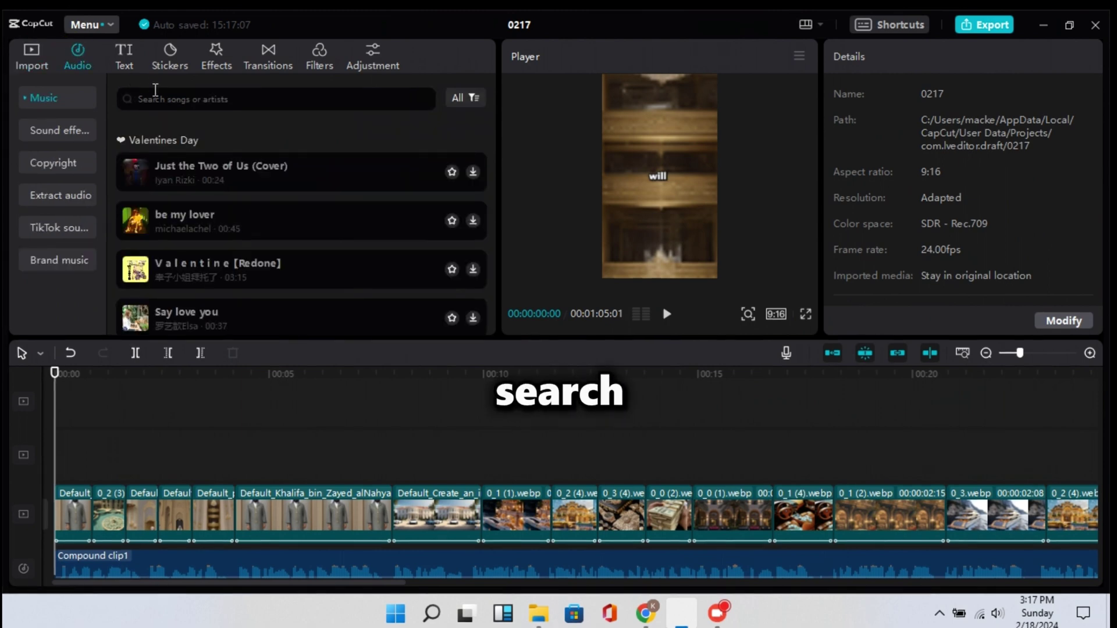
pyautogui.click(154, 96)
pyautogui.write('woosh')
pyautogui.press('Return')
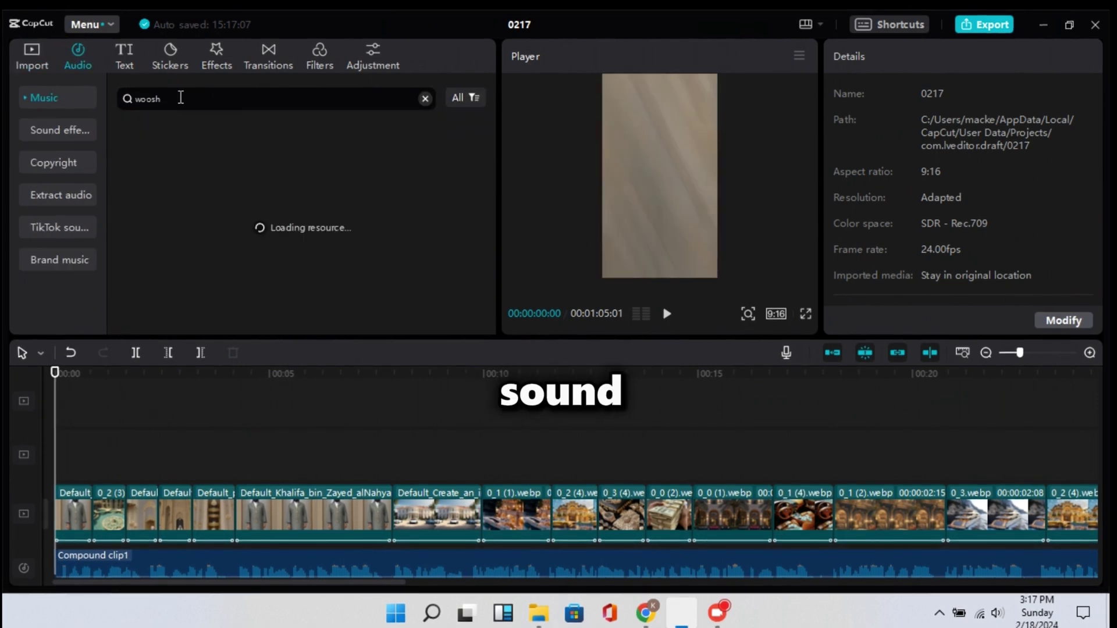
pyautogui.scroll(-6, 232, 222)
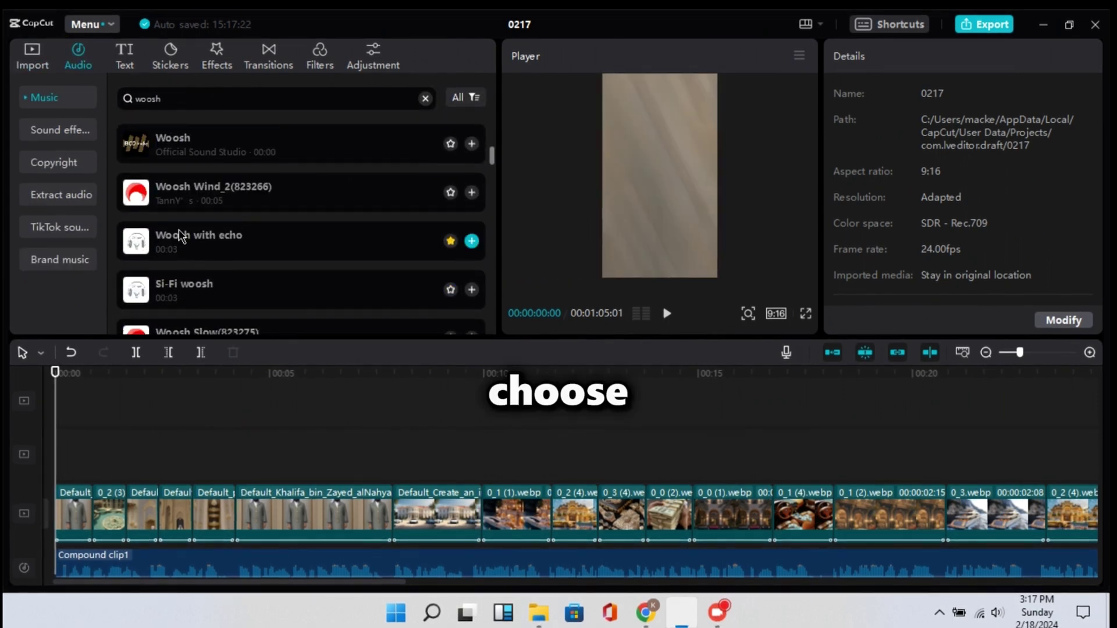
pyautogui.moveTo(234, 239); pyautogui.dragTo(57, 434)
pyautogui.click(137, 456)
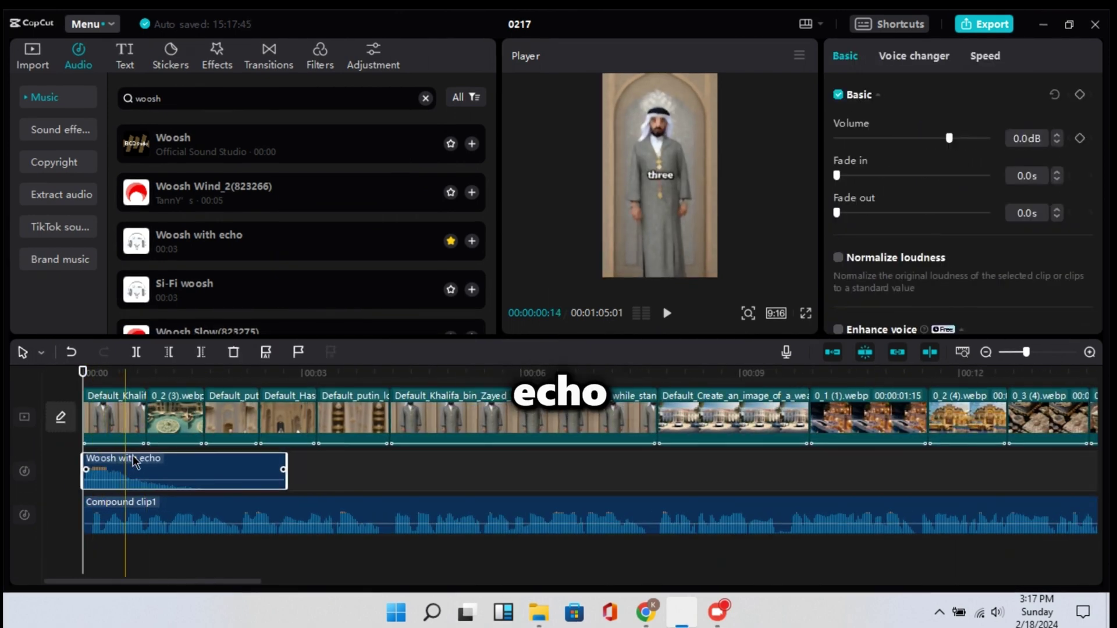
# Step: Copy the woosh and paste it at the first seven image changes
pyautogui.click(148, 375)
pyautogui.hotkey('ctrl', 'c')
pyautogui.hotkey('ctrl', 'v')
pyautogui.click(204, 378)
pyautogui.hotkey('ctrl', 'v')
pyautogui.click(262, 378)
pyautogui.hotkey('ctrl', 'v')
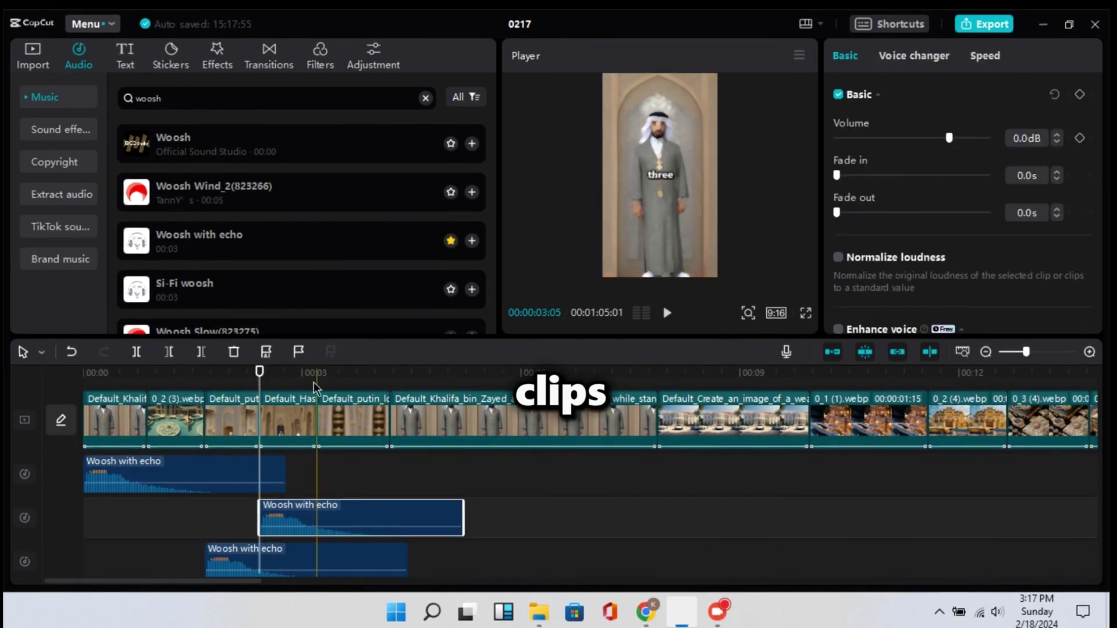
pyautogui.click(317, 379)
pyautogui.hotkey('ctrl', 'v')
pyautogui.click(391, 378)
pyautogui.hotkey('ctrl', 'v')
pyautogui.click(656, 379)
pyautogui.hscroll(5, 516, 444)
pyautogui.hotkey('ctrl', 'v')
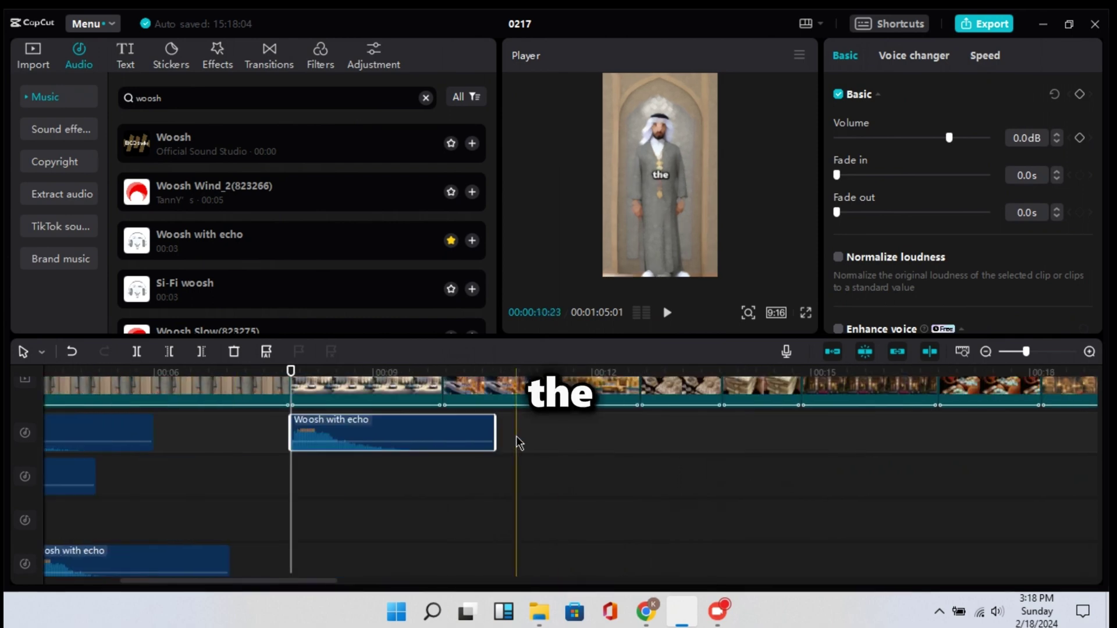
pyautogui.click(212, 372)
pyautogui.hotkey('ctrl', 'v')
# Step: Zoom out the timeline and paste the woosh at the next ten image changes
pyautogui.hotkey('ctrl', '-')
pyautogui.click(324, 375)
pyautogui.hotkey('ctrl', 'v')
pyautogui.click(346, 376)
pyautogui.hotkey('ctrl', 'v')
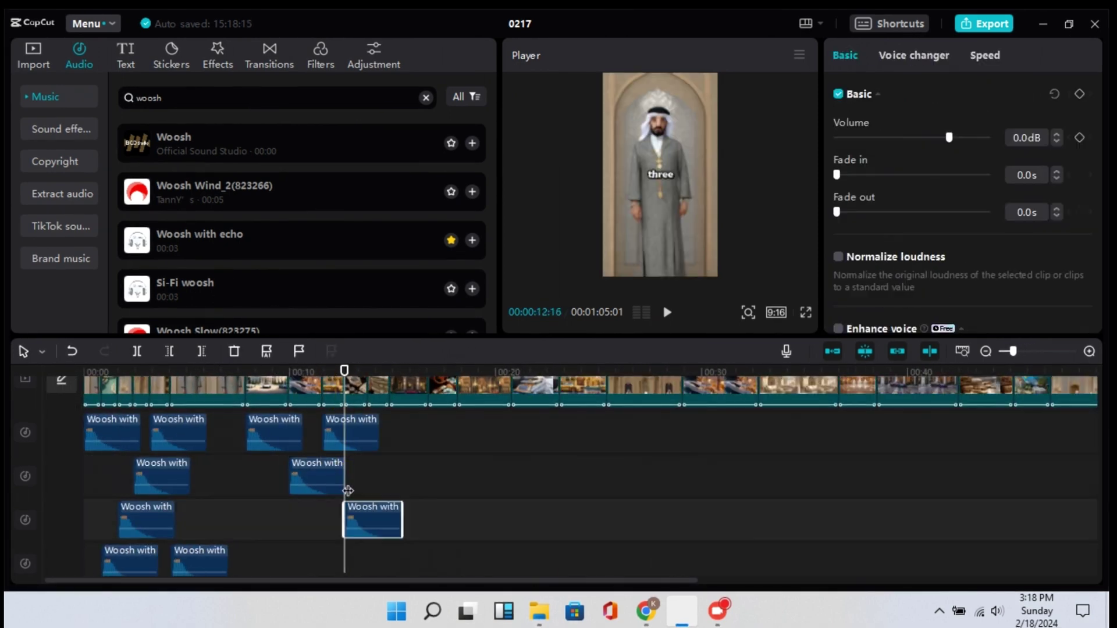
pyautogui.click(390, 375)
pyautogui.hotkey('ctrl', 'v')
pyautogui.click(429, 372)
pyautogui.hotkey('ctrl', 'v')
pyautogui.click(419, 373)
pyautogui.hotkey('ctrl', 'v')
pyautogui.click(477, 372)
pyautogui.hotkey('ctrl', 'v')
pyautogui.click(524, 394)
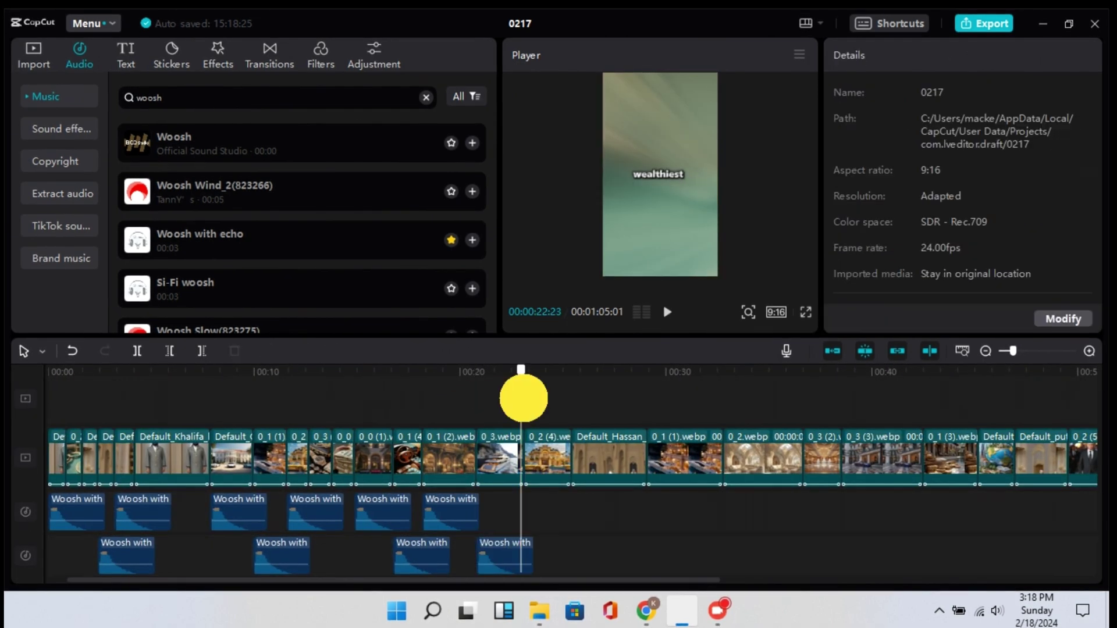
pyautogui.moveTo(523, 394); pyautogui.dragTo(530, 403)
pyautogui.hotkey('ctrl', 'v')
pyautogui.click(574, 394)
pyautogui.hotkey('ctrl', 'v')
pyautogui.click(648, 394)
pyautogui.hotkey('ctrl', 'v')
pyautogui.click(725, 399)
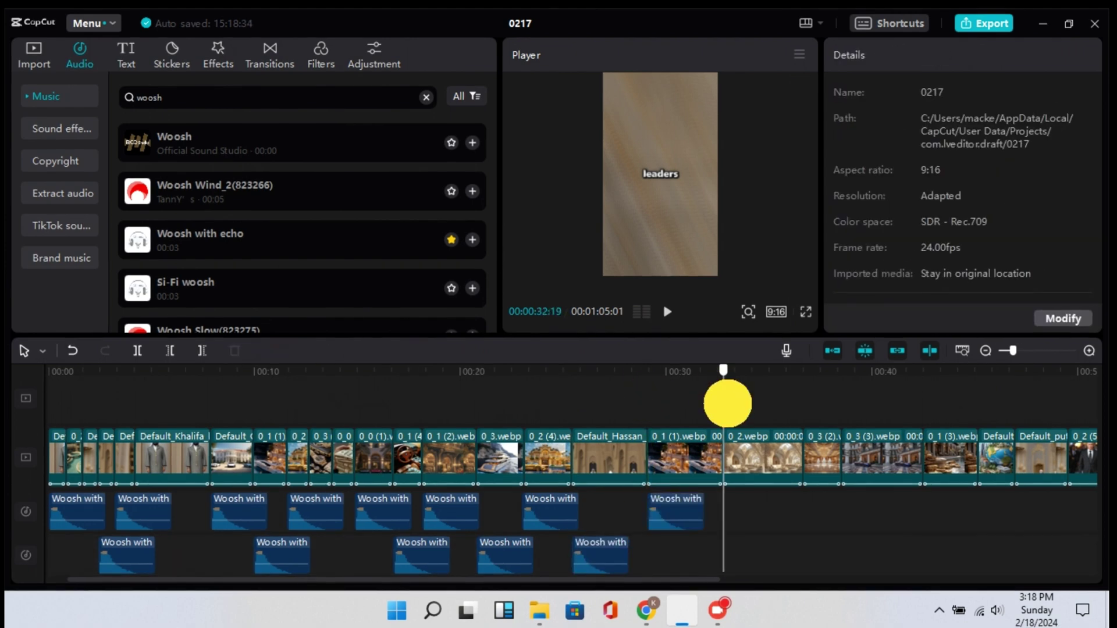
pyautogui.hotkey('ctrl', 'v')
# Step: Paste the woosh at the remaining image changes toward the end of the video
pyautogui.hscroll(5, 488, 425)
pyautogui.click(489, 425)
pyautogui.hotkey('ctrl', 'v')
pyautogui.click(407, 381)
pyautogui.hotkey('ctrl', 'v')
pyautogui.click(489, 381)
pyautogui.hotkey('ctrl', 'v')
pyautogui.click(543, 382)
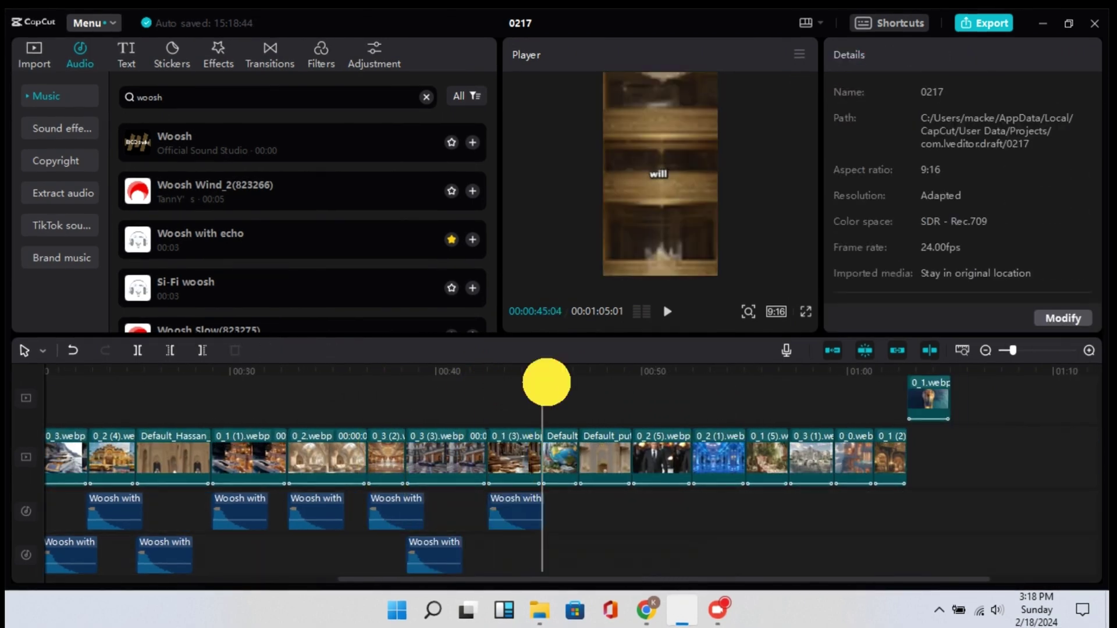
pyautogui.hotkey('ctrl', 'v')
pyautogui.hotkey('ctrl', 'v')
pyautogui.click(634, 410)
pyautogui.hotkey('ctrl', 'v')
pyautogui.click(694, 410)
pyautogui.hotkey('ctrl', 'v')
pyautogui.click(747, 410)
pyautogui.hotkey('ctrl', 'v')
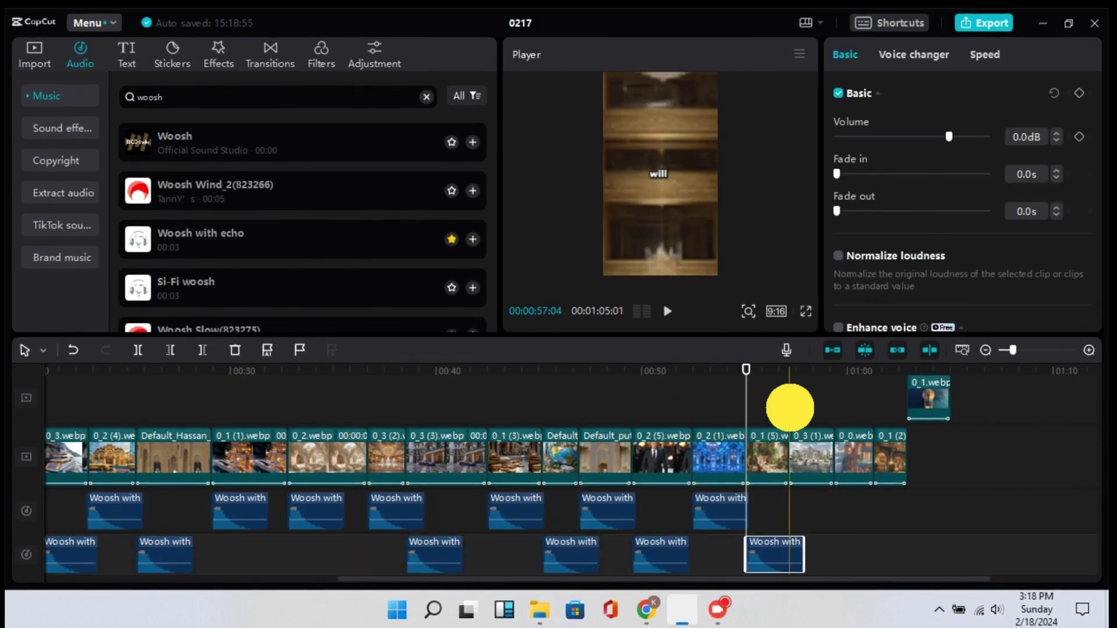
pyautogui.click(791, 407)
pyautogui.click(867, 411)
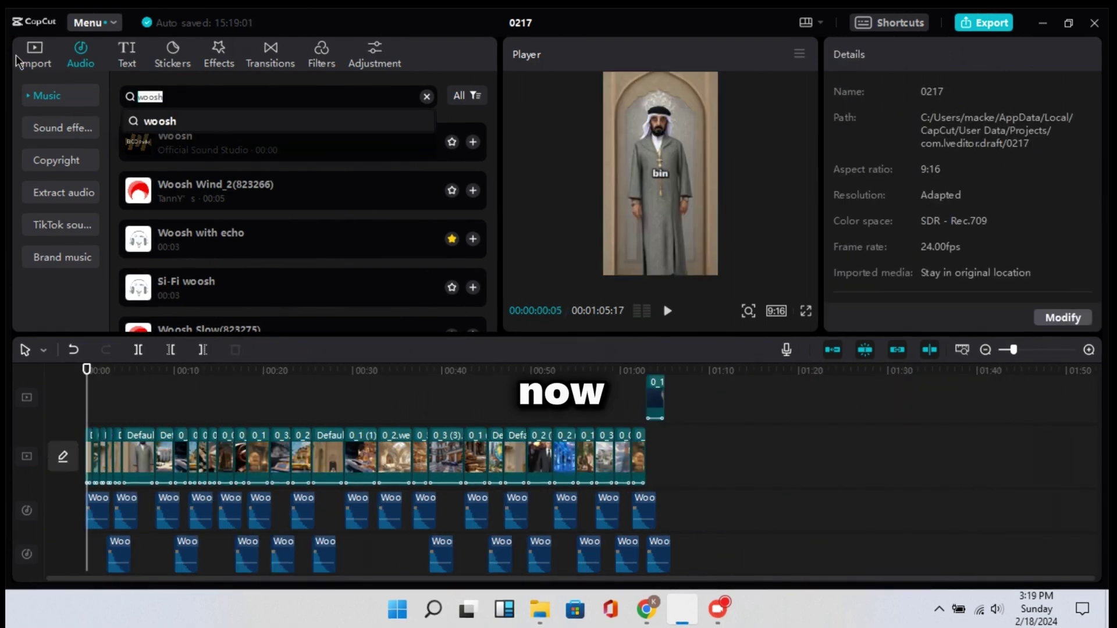
# Step: Search sounds for 'money', preview Money, coin, cash register, then switch to video effects
pyautogui.write('money')
pyautogui.press('Return')
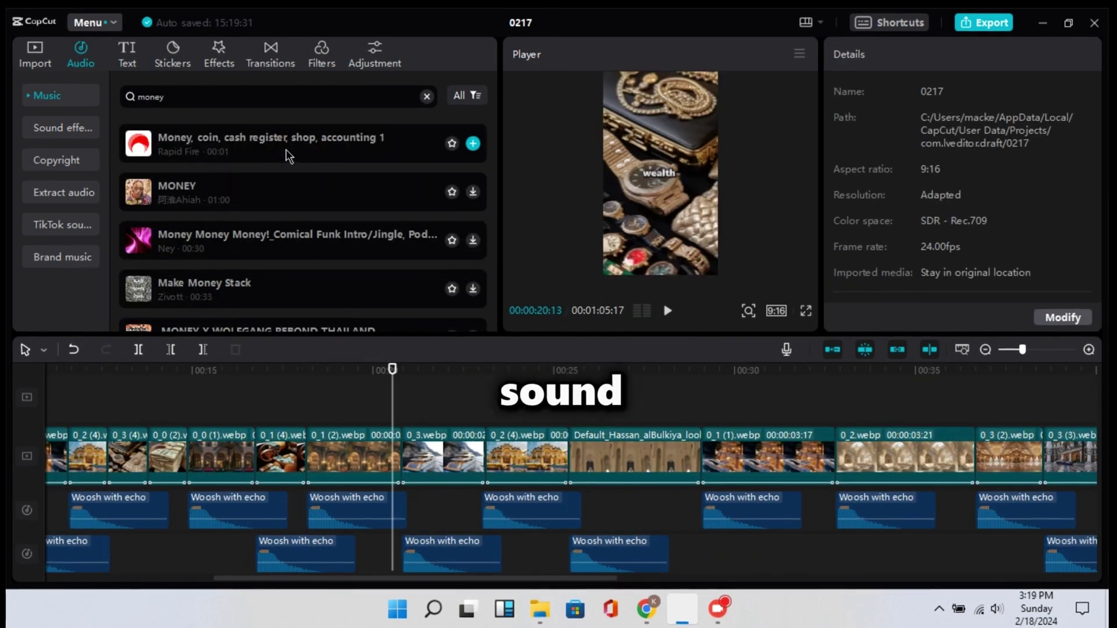
pyautogui.click(289, 156)
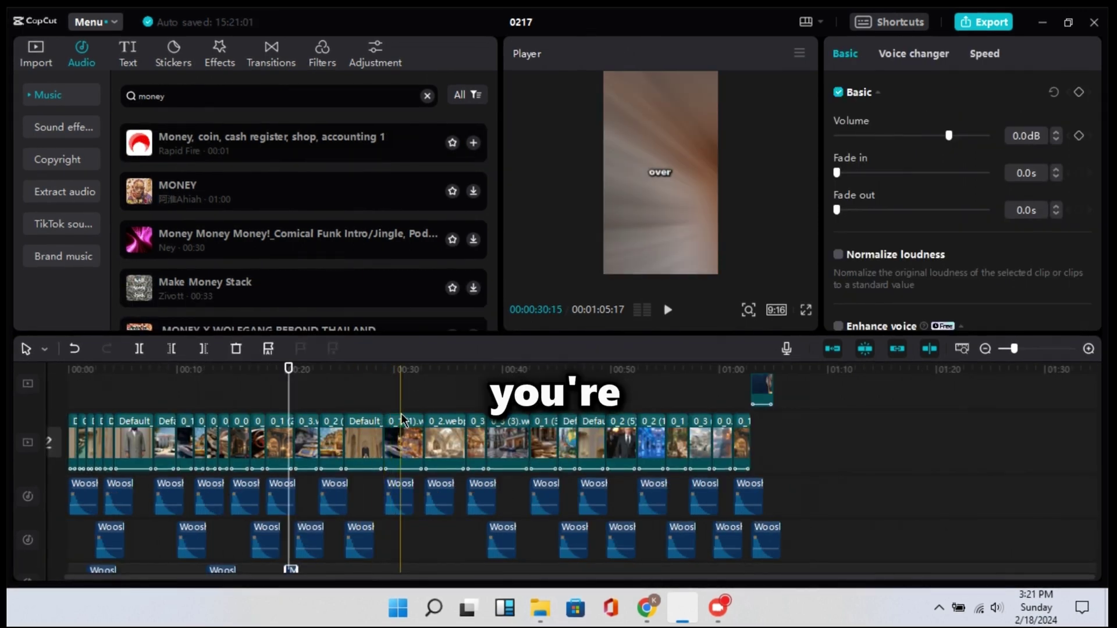
pyautogui.click(218, 56)
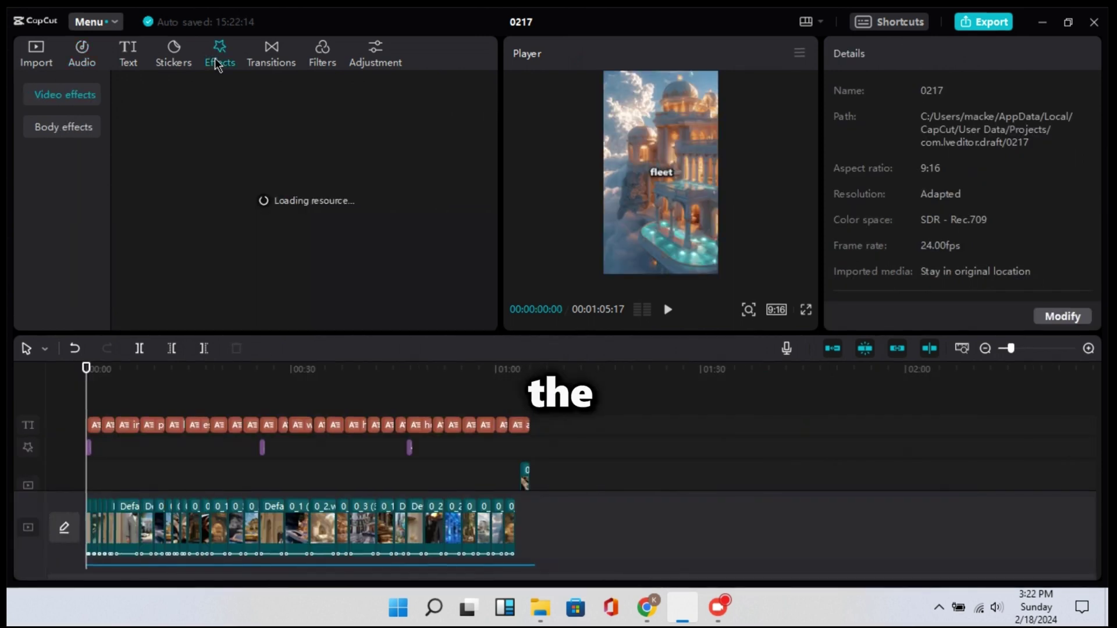